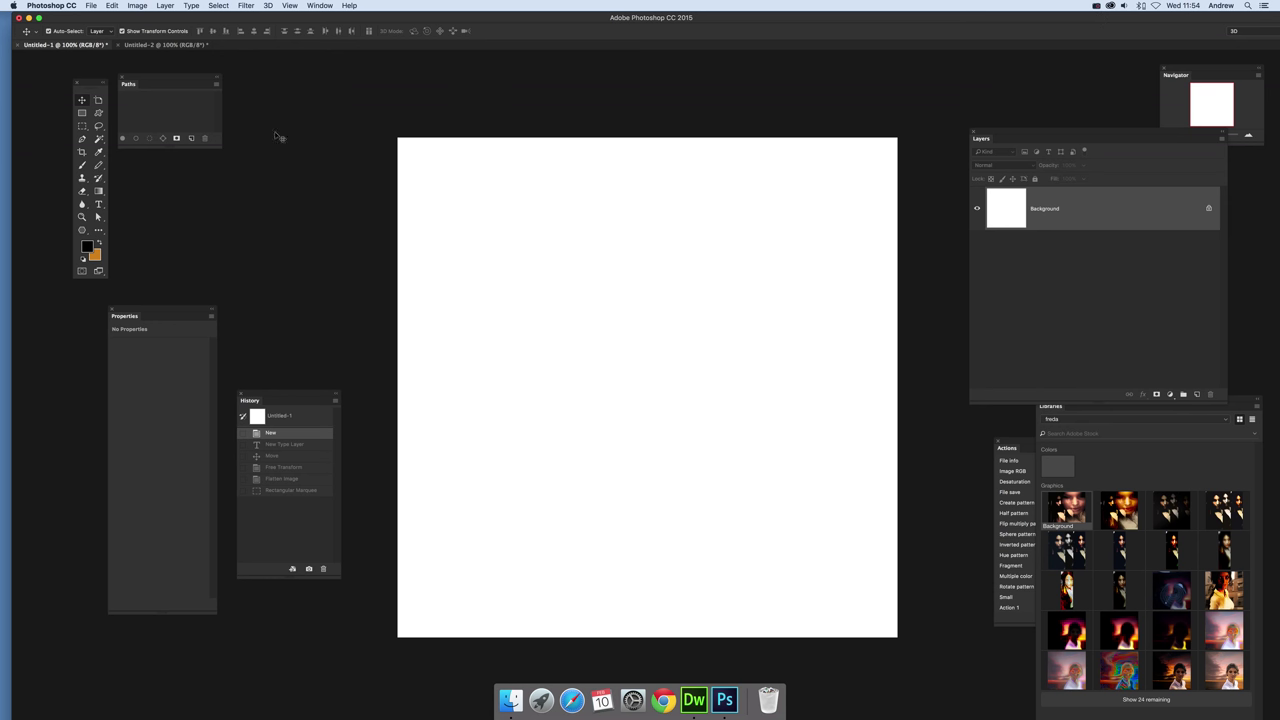
Draw a canvas-sized paragraph text box and fill it with Lorem Ipsum placeholder text.
left_click(98, 207)
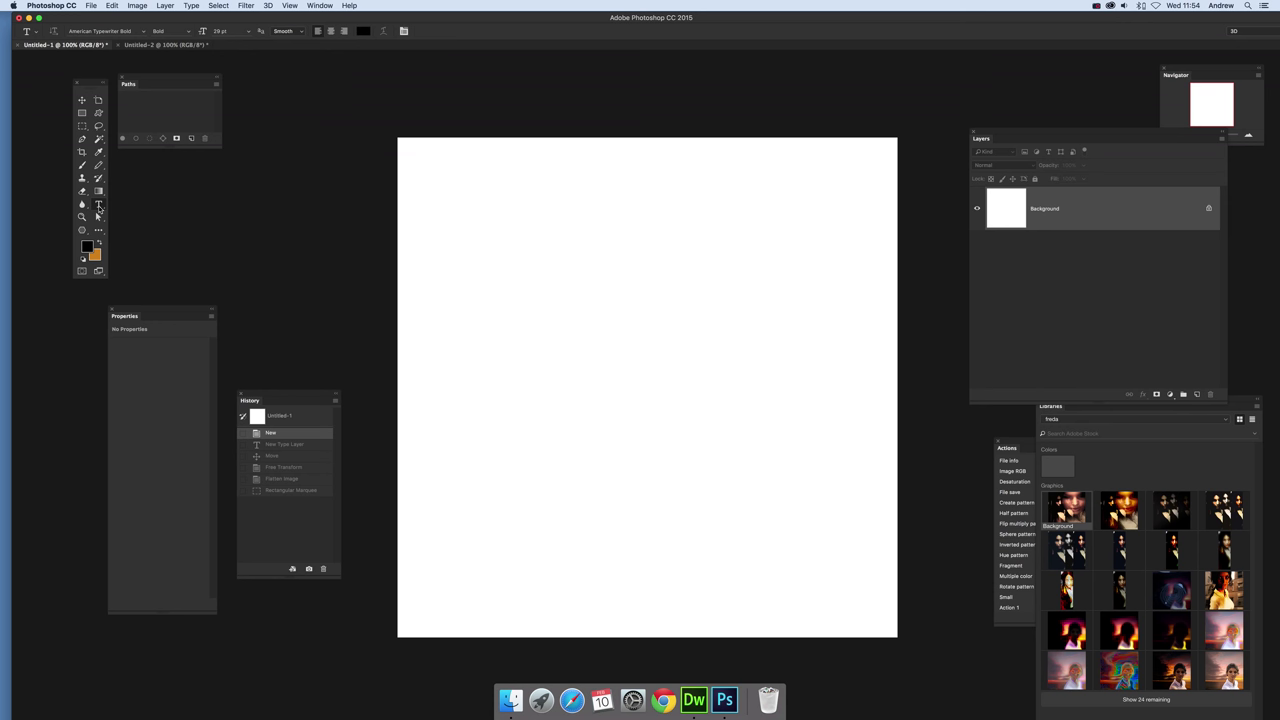
left_click(139, 204)
left_click_drag(403, 146, 893, 632)
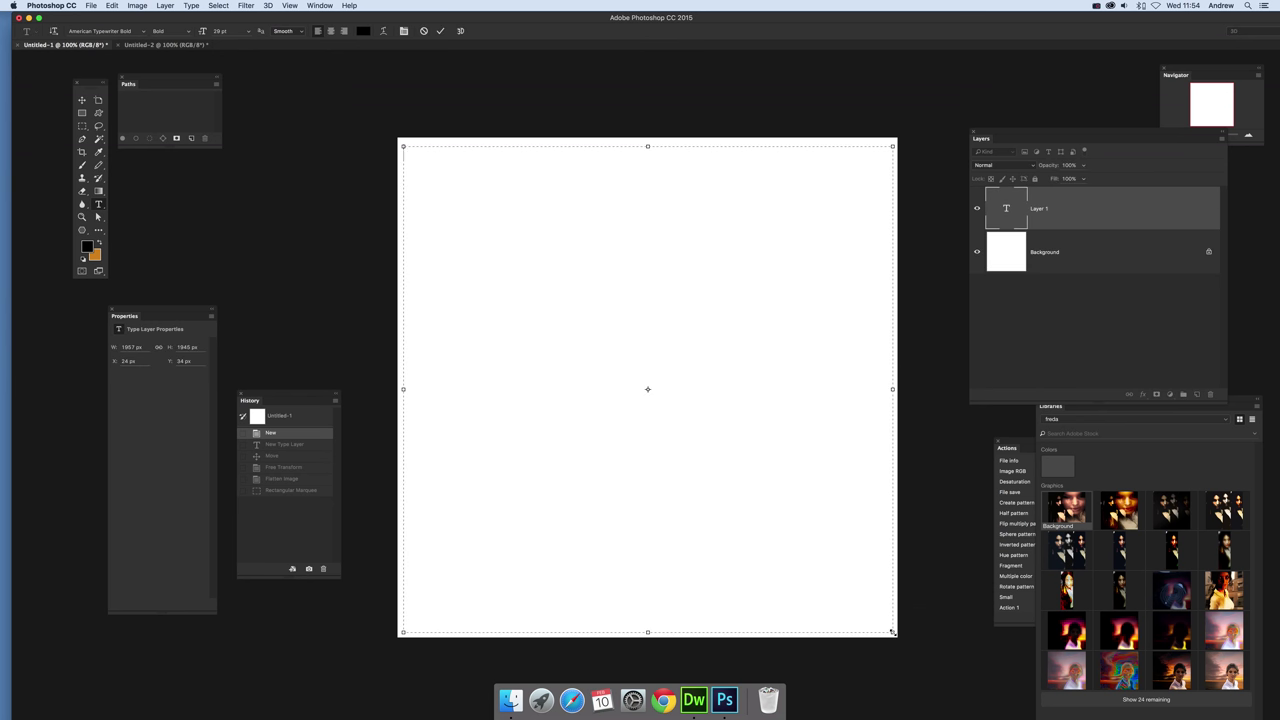
left_click(193, 6)
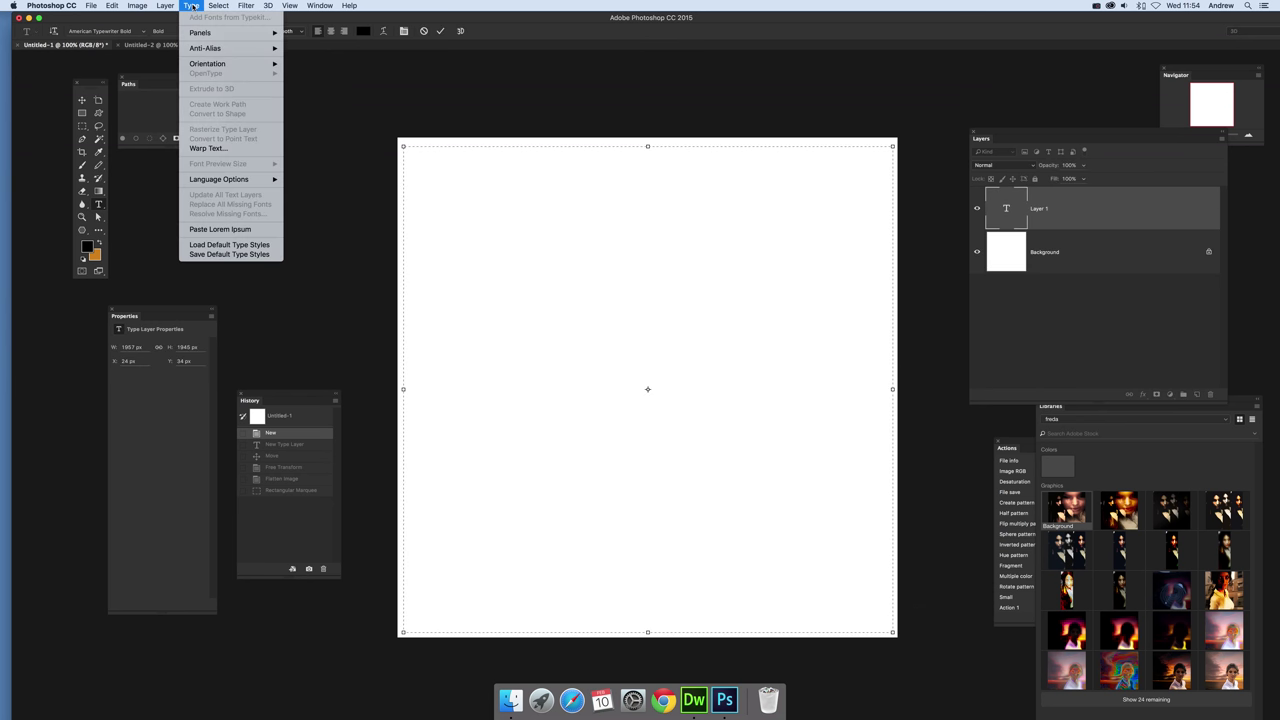
left_click(241, 230)
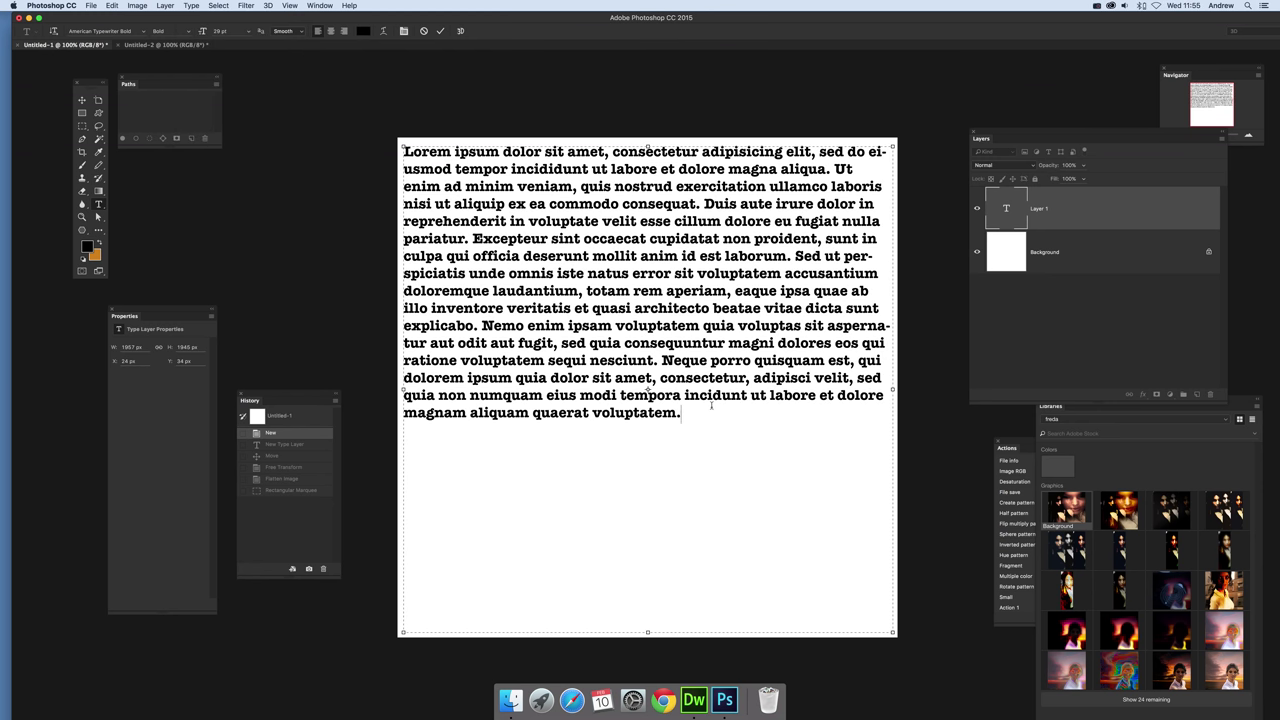
Paste a second Lorem Ipsum block, commit the text and nudge it slightly upward.
left_click(166, 6)
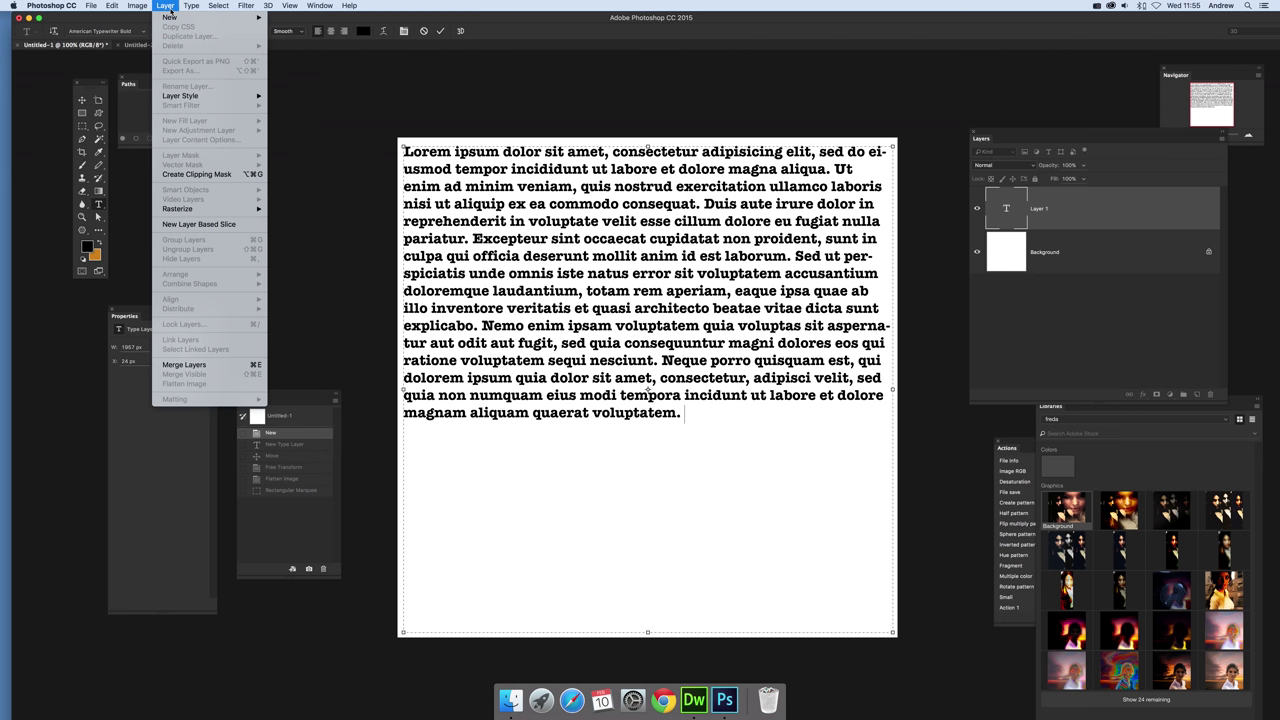
mouse_move(189, 8)
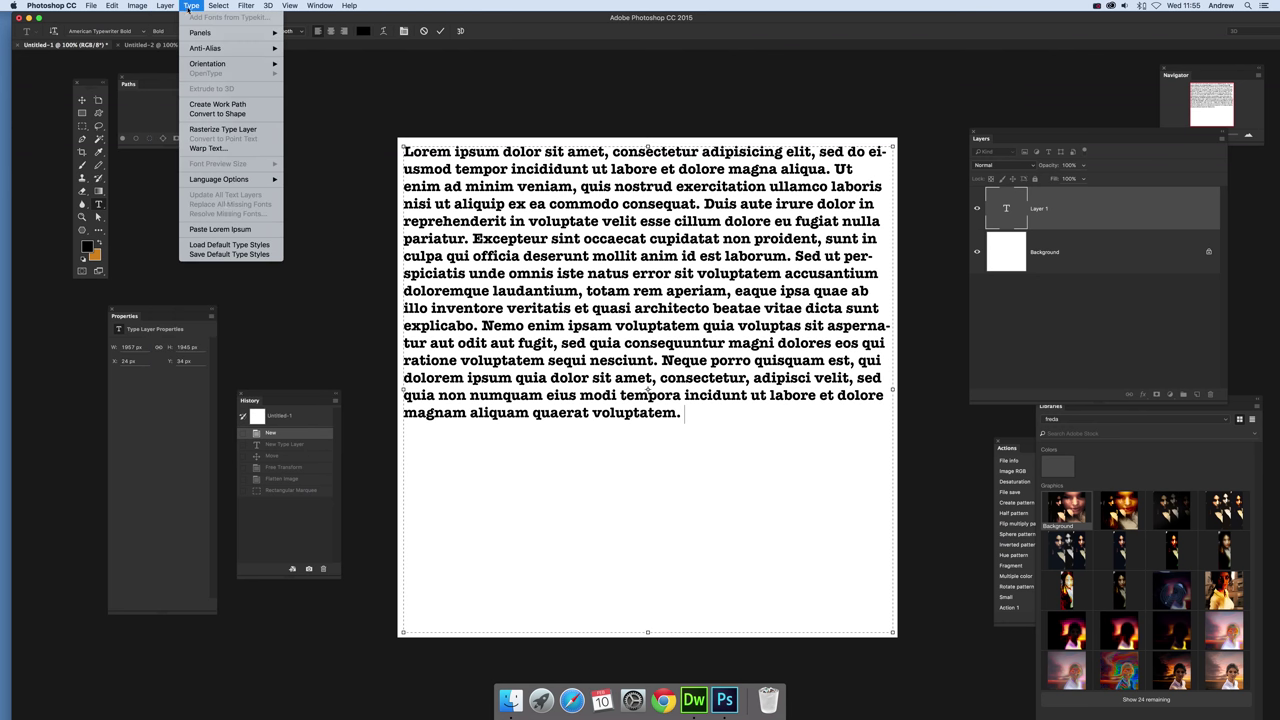
left_click(224, 230)
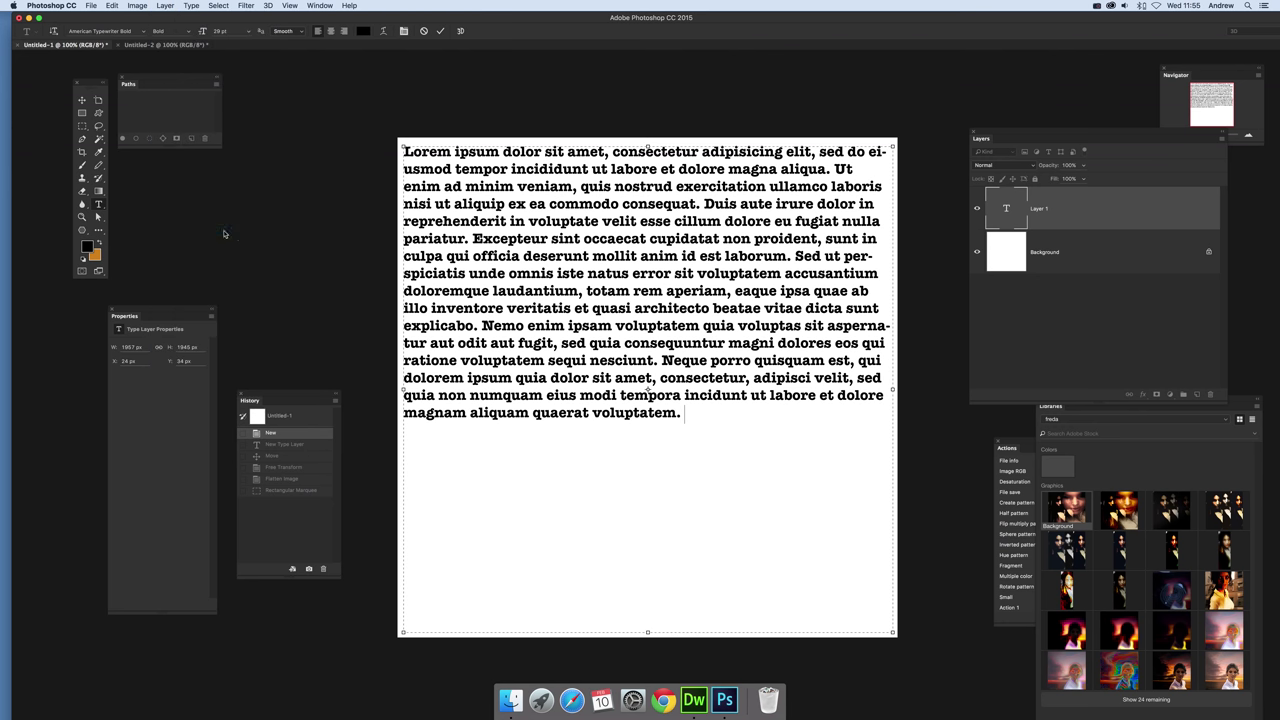
left_click(82, 100)
left_click_drag(566, 210, 586, 189)
Flatten the text into the Background and define the whole canvas as a pattern.
left_click(165, 5)
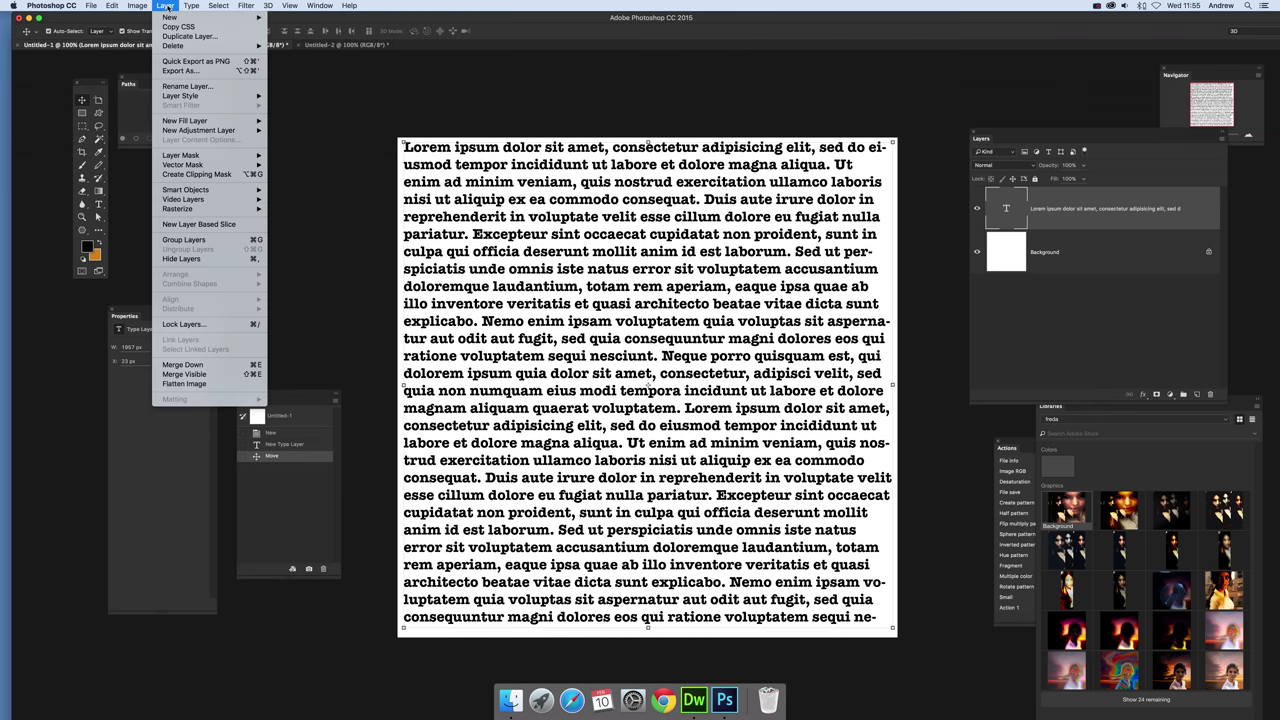
left_click(184, 383)
left_click(113, 5)
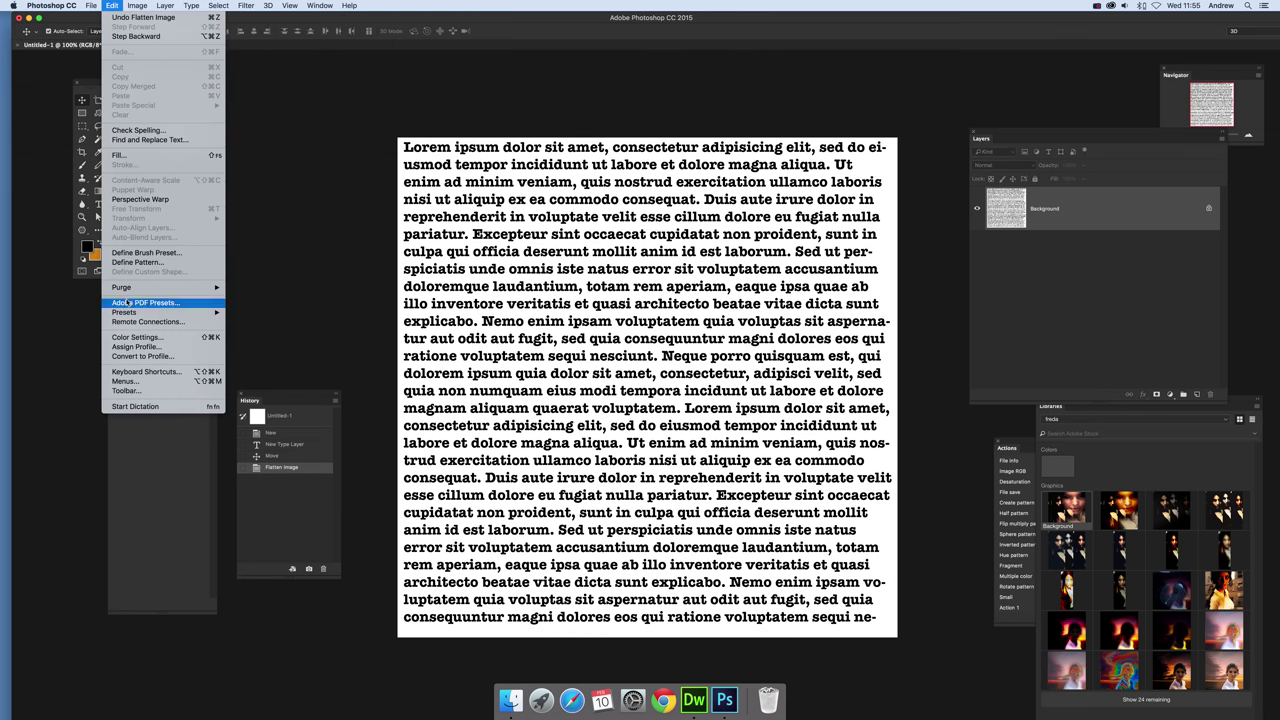
left_click(137, 263)
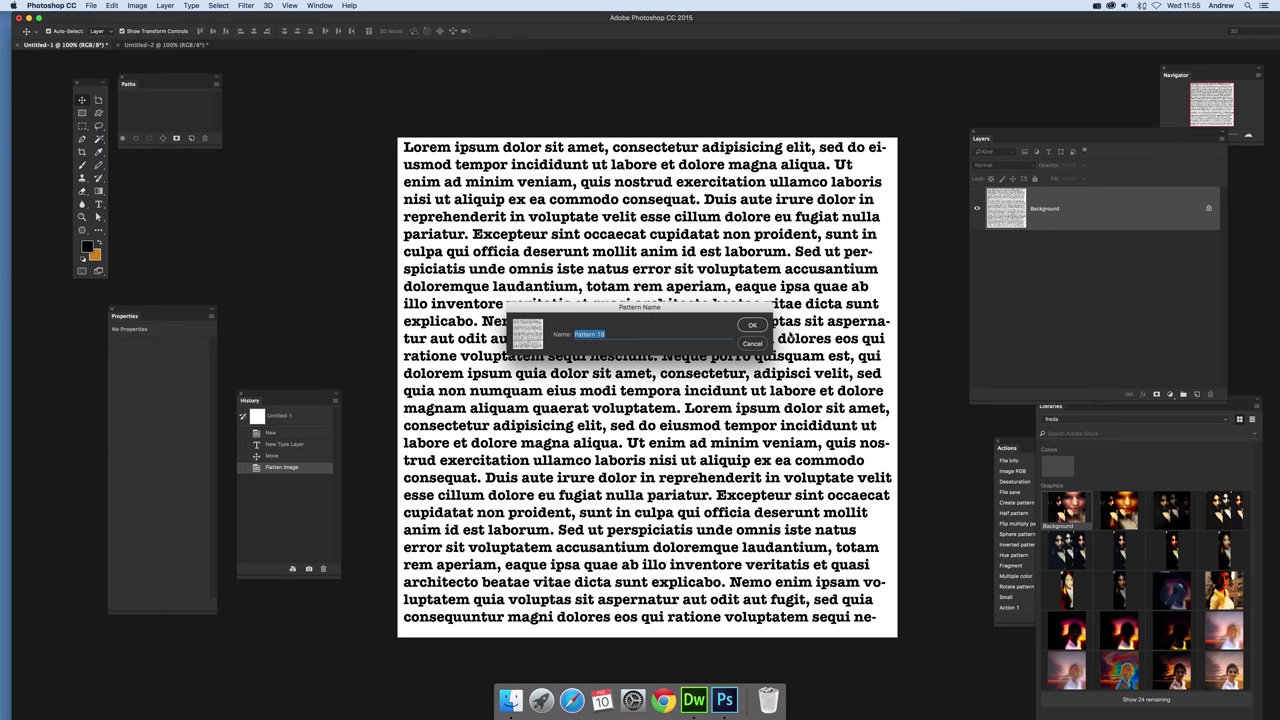
left_click(753, 324)
Define a rectangular marquee area of the text as Pattern 19.
left_click(83, 127)
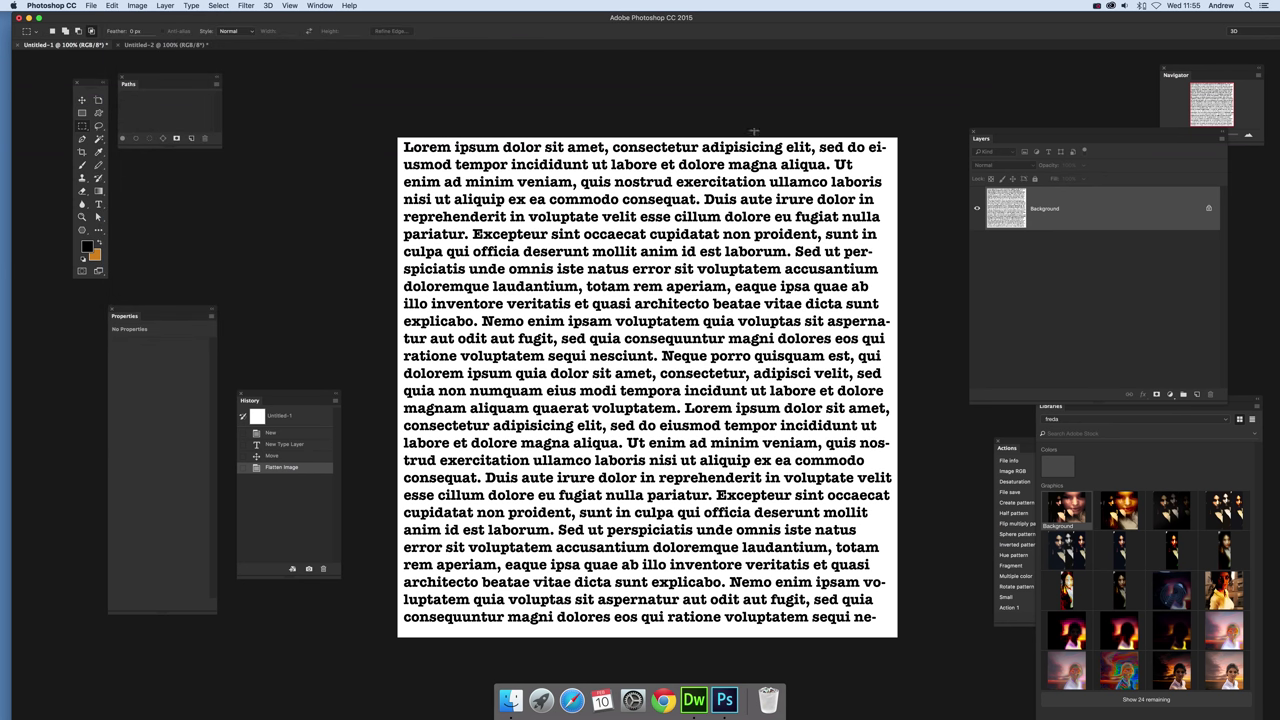
left_click_drag(550, 172, 828, 400)
left_click(113, 5)
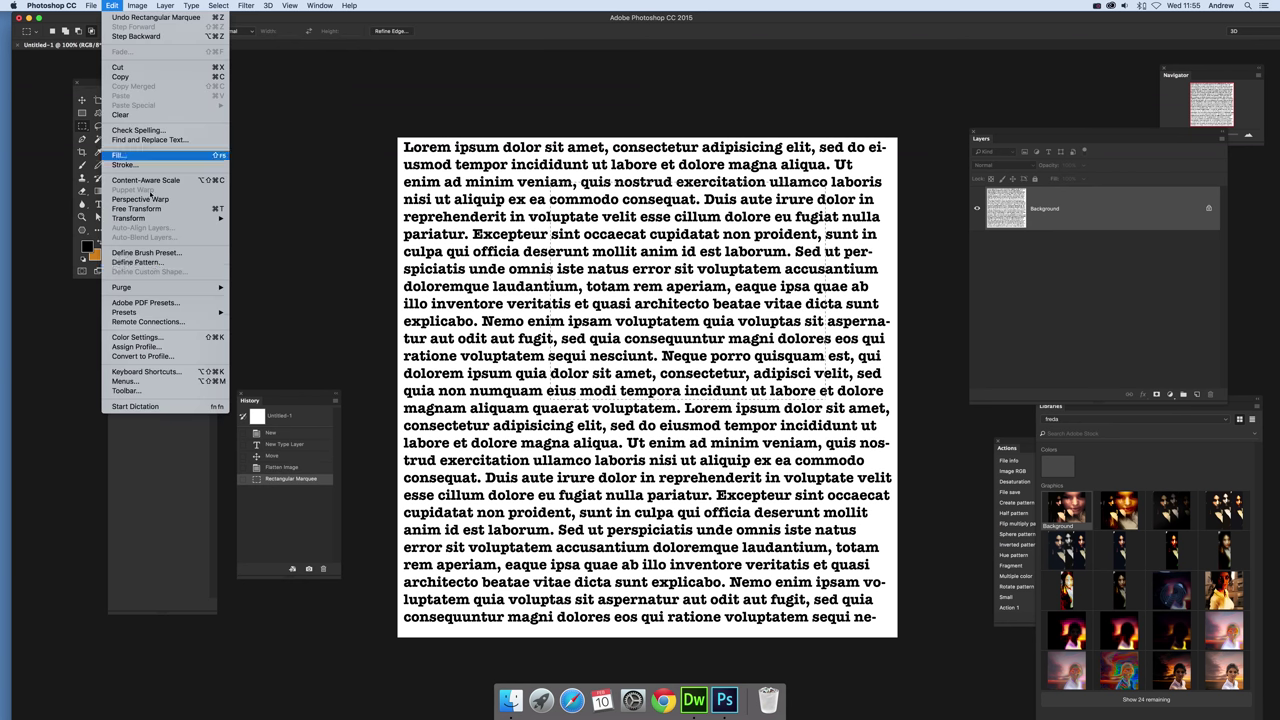
left_click(141, 262)
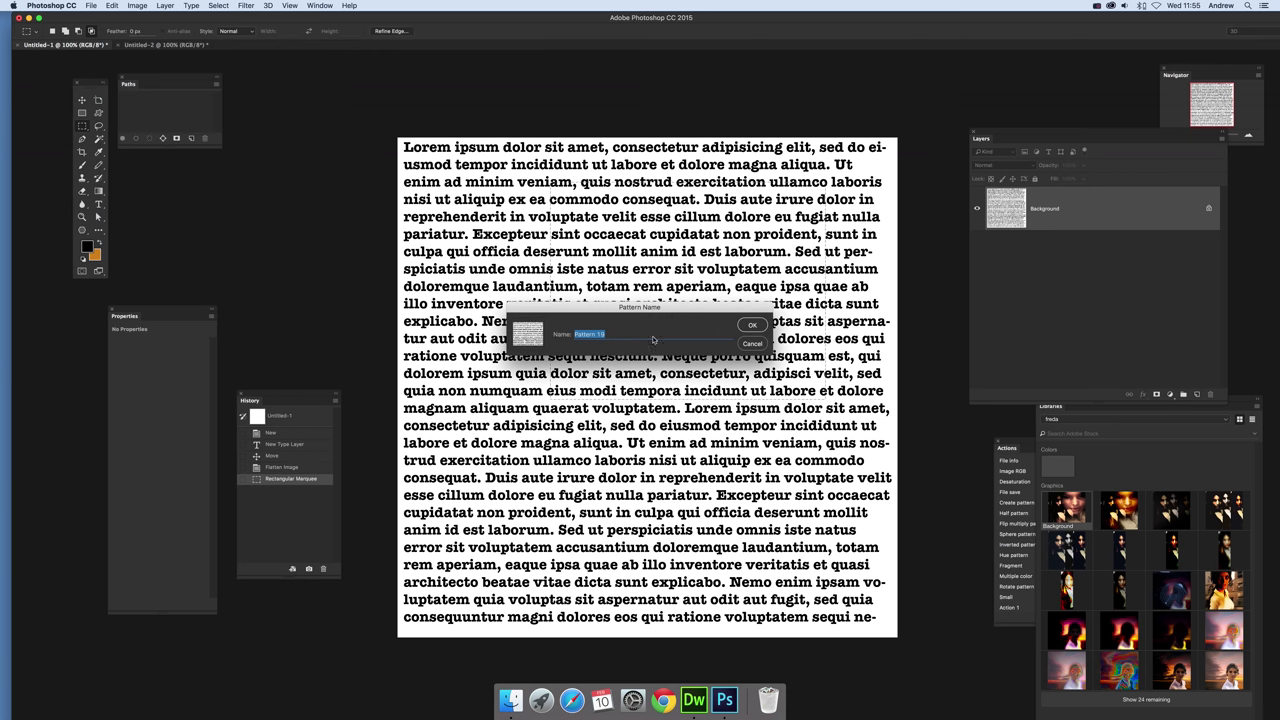
left_click(755, 326)
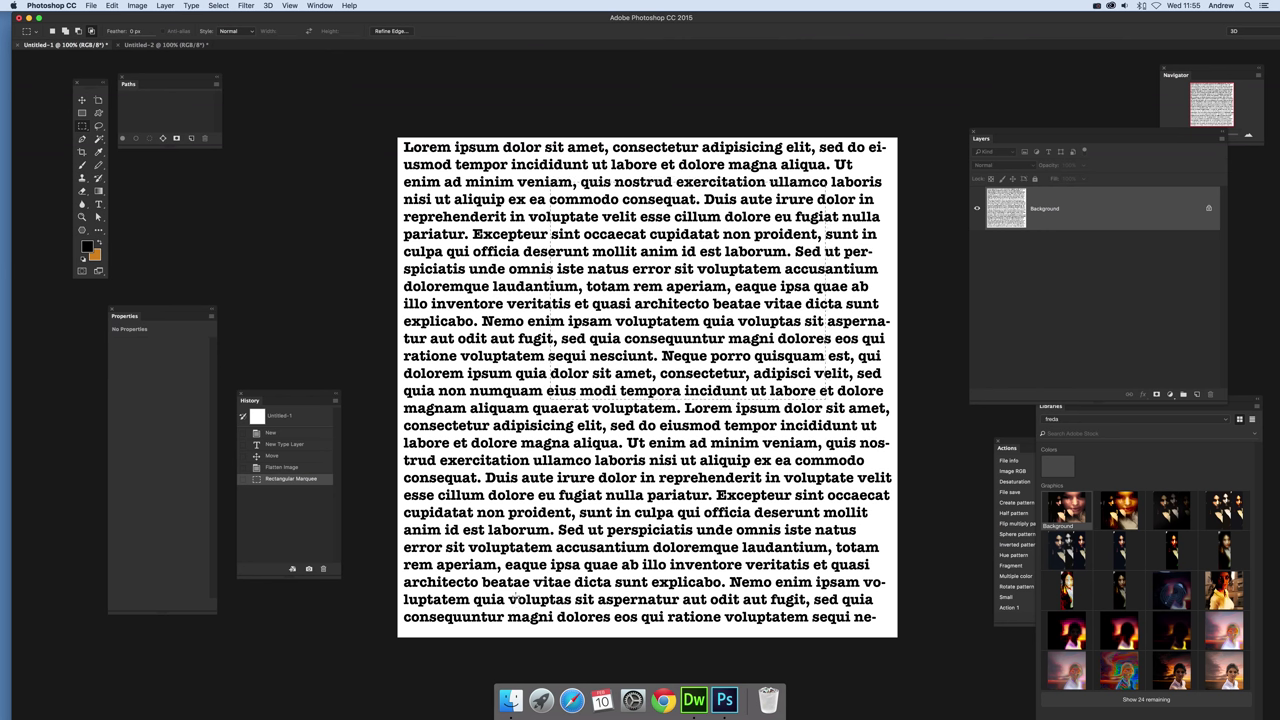
Restore the editable text layer and rotate it about 25 degrees, enlarged diagonally across the canvas.
left_click(316, 457)
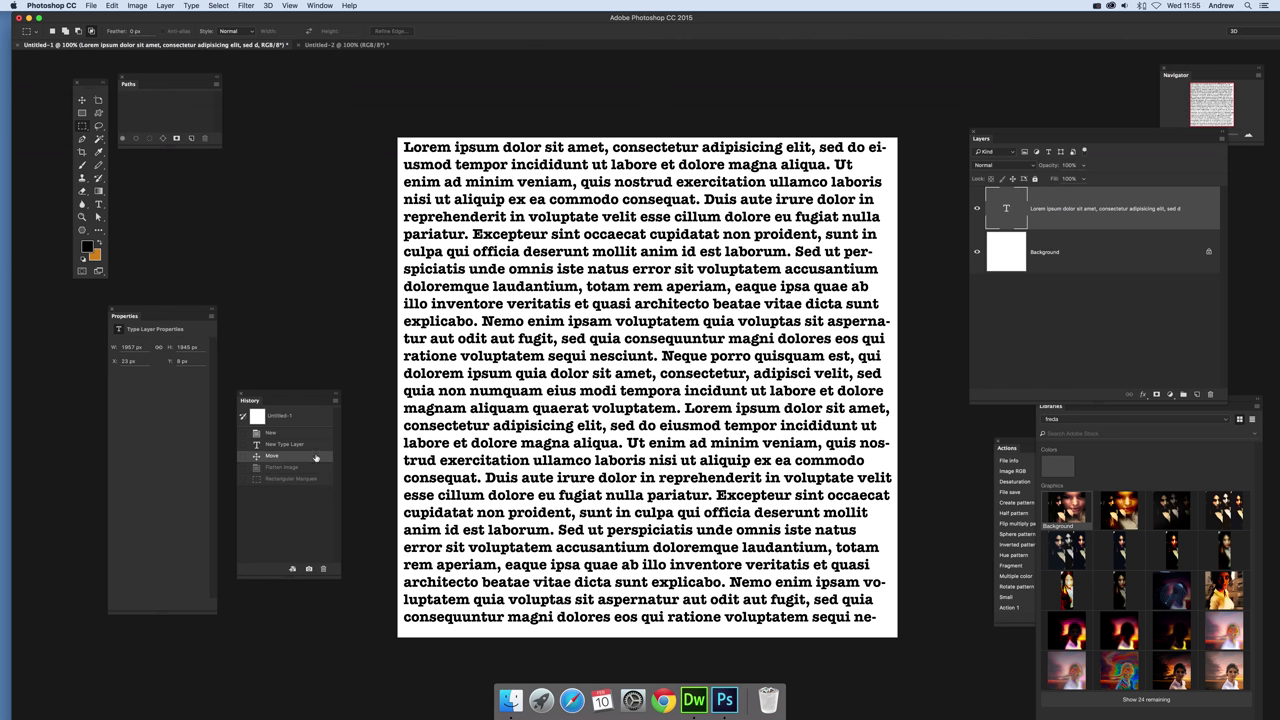
key("v")
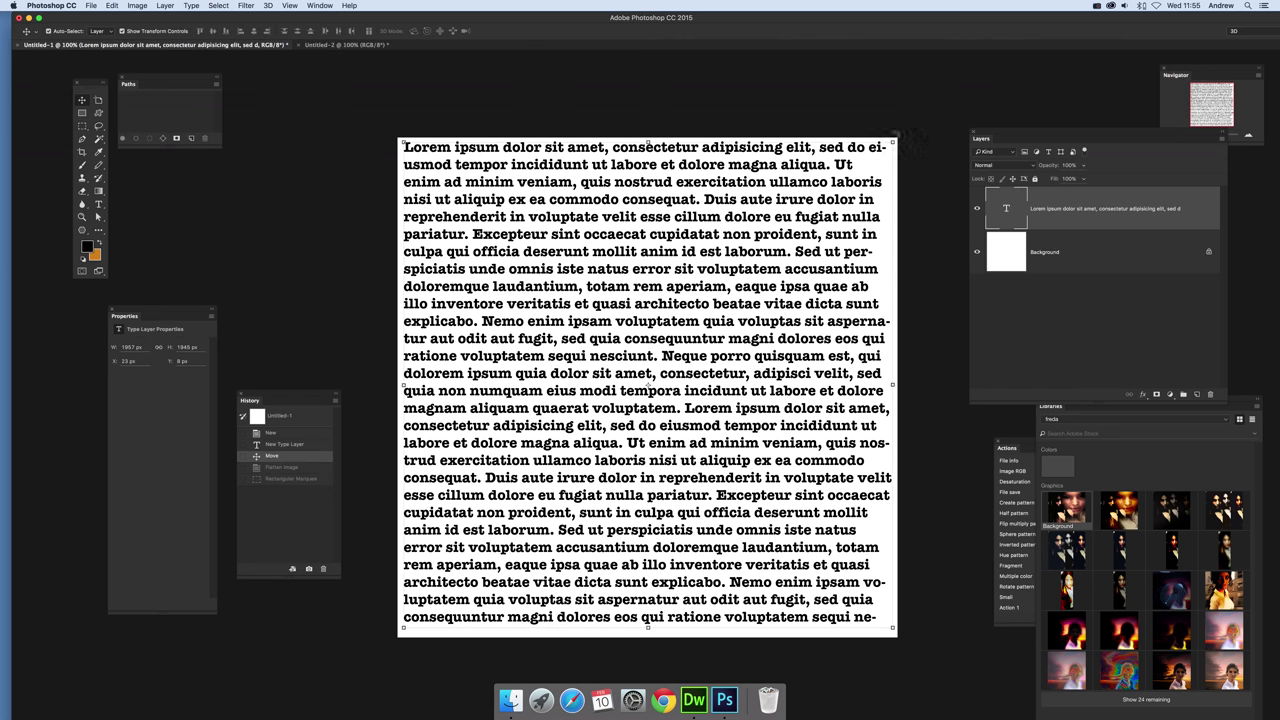
key("ctrl+t")
mouse_move(890, 140)
left_mouse_down()
mouse_move(1040, 285)
mouse_move(946, 140)
mouse_move(998, 228)
mouse_move(1022, 224)
mouse_move(1038, 243)
left_mouse_up()
key("Return")
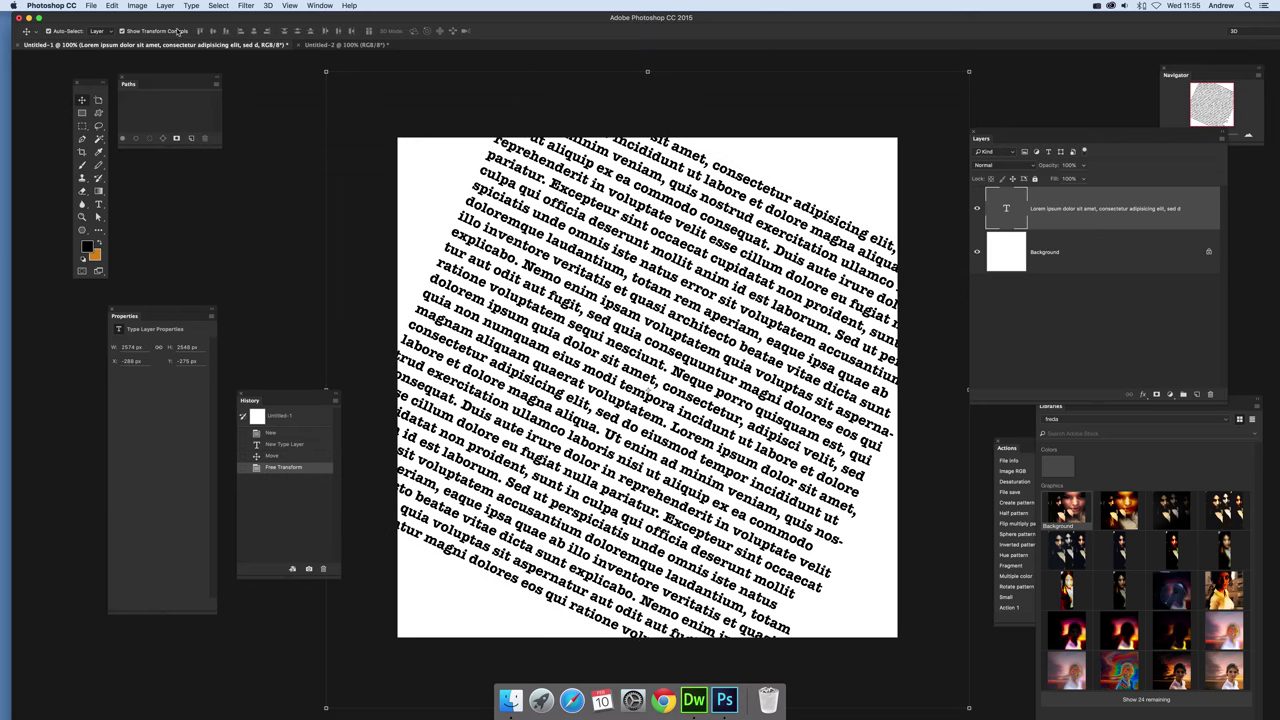
Flatten the rotated text and marquee-select a rectangular area of it.
left_click(165, 5)
left_click(197, 384)
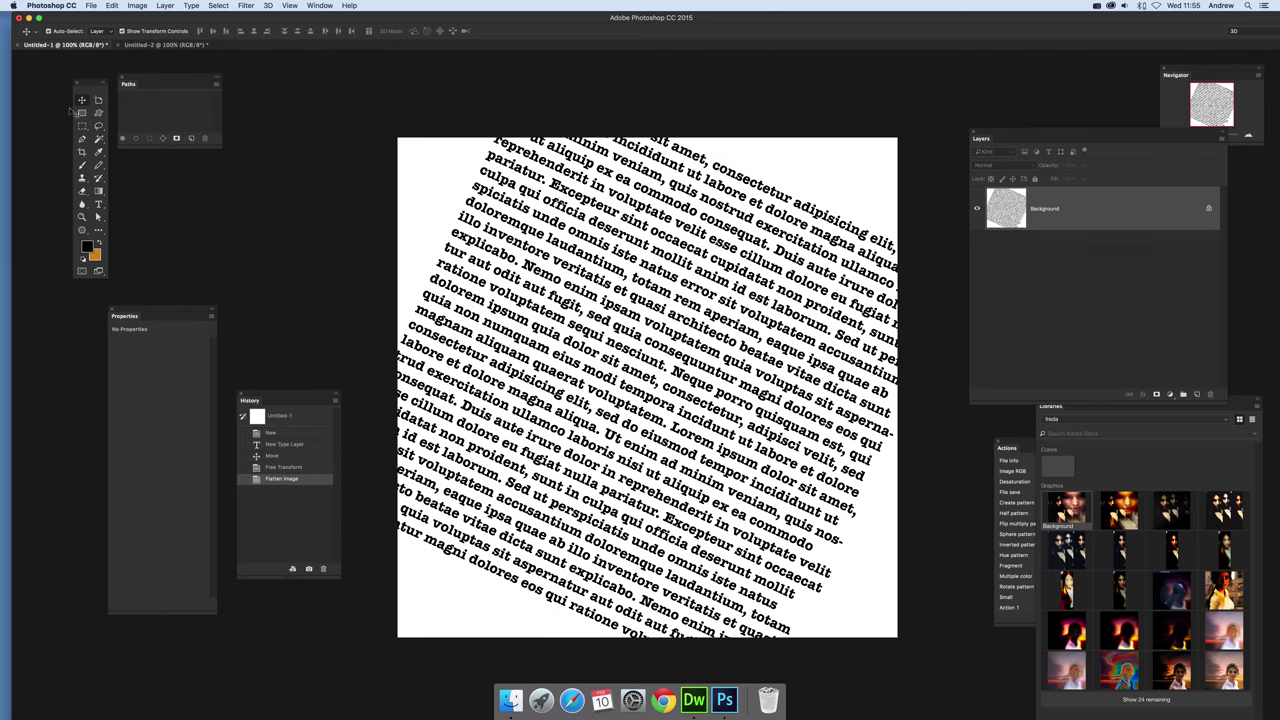
left_click(84, 127)
left_click_drag(580, 276, 803, 468)
Define the selected rotated text as Pattern 20 and deselect it.
left_click(112, 5)
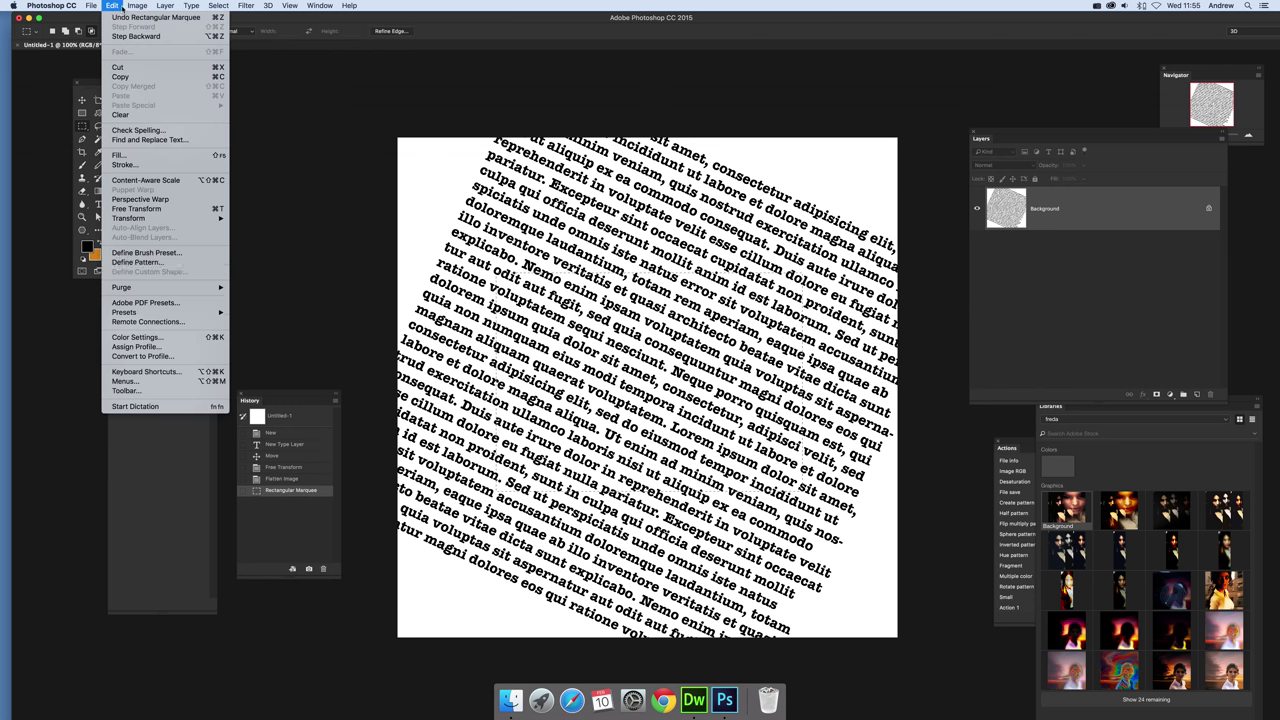
left_click(159, 264)
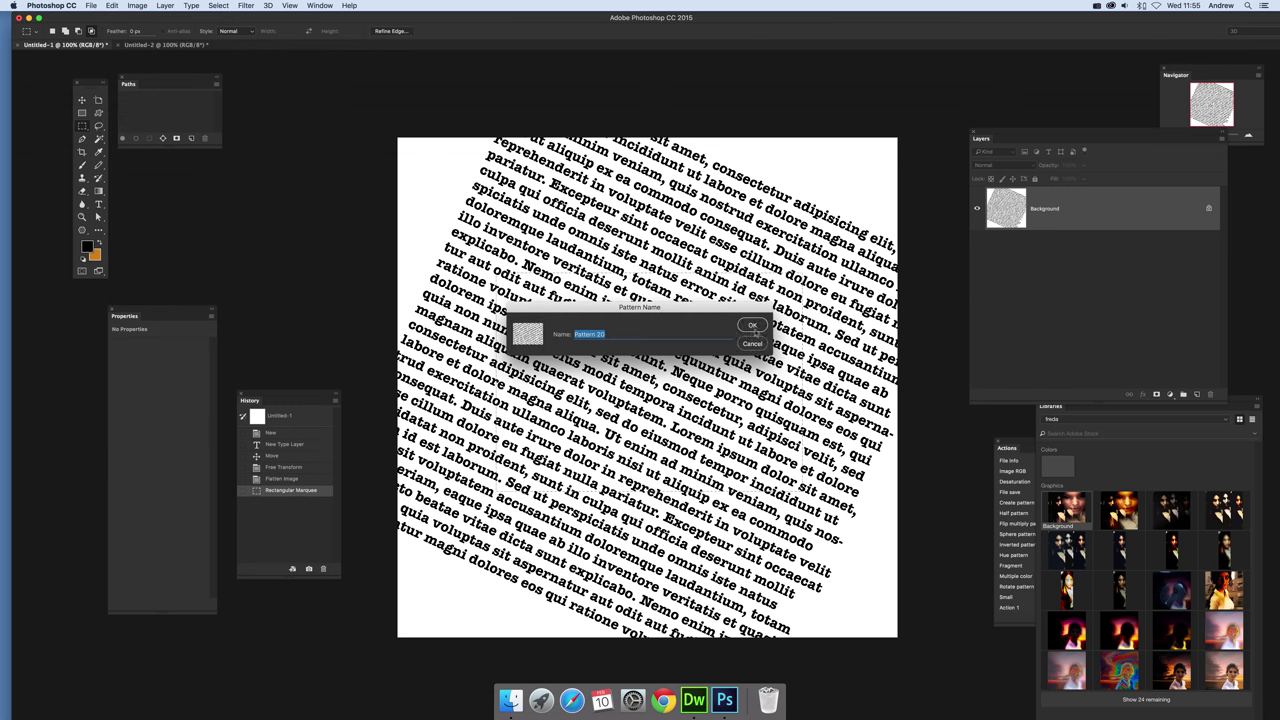
left_click(749, 325)
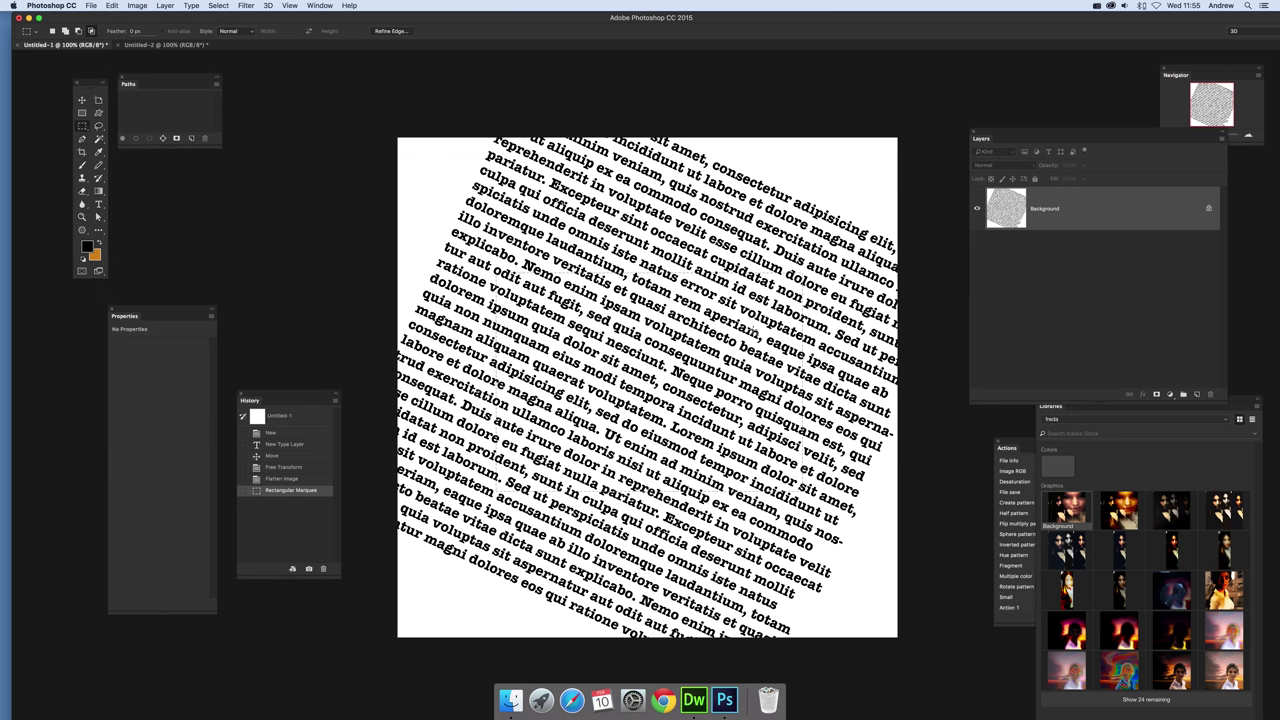
left_click(218, 5)
left_click(221, 27)
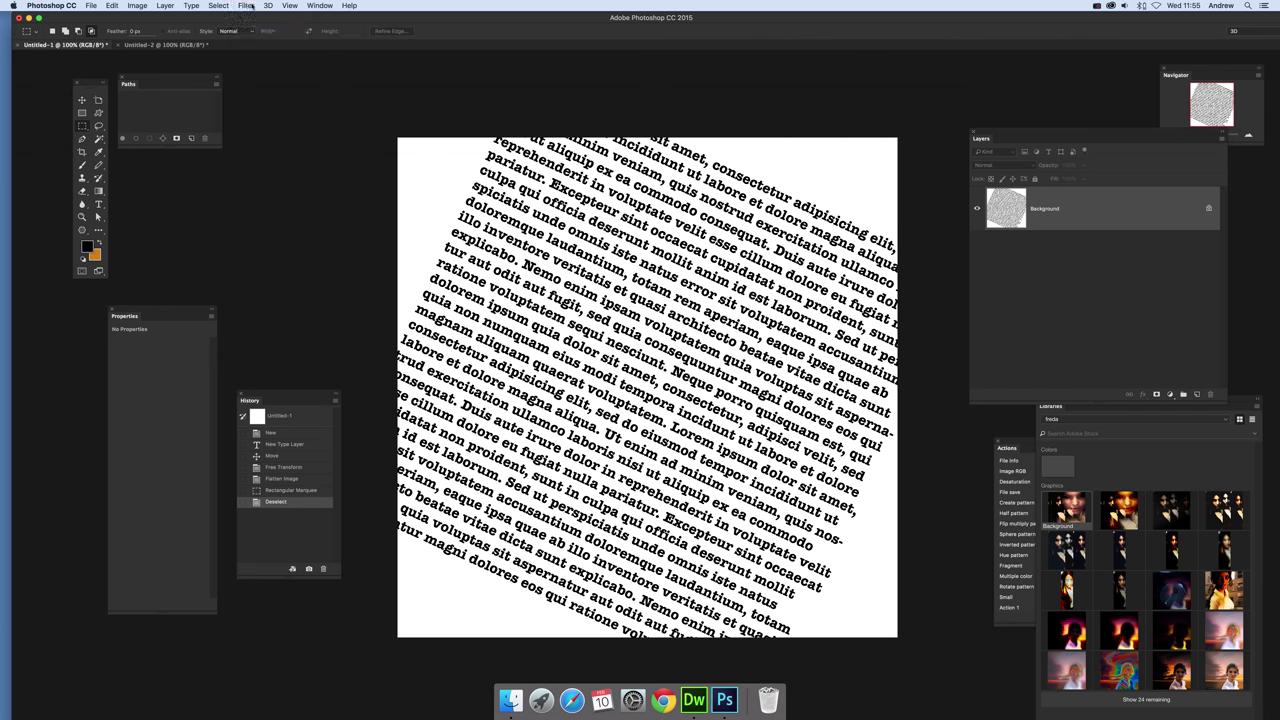
Apply a Gaussian Blur to soften the rotated text.
left_click(246, 5)
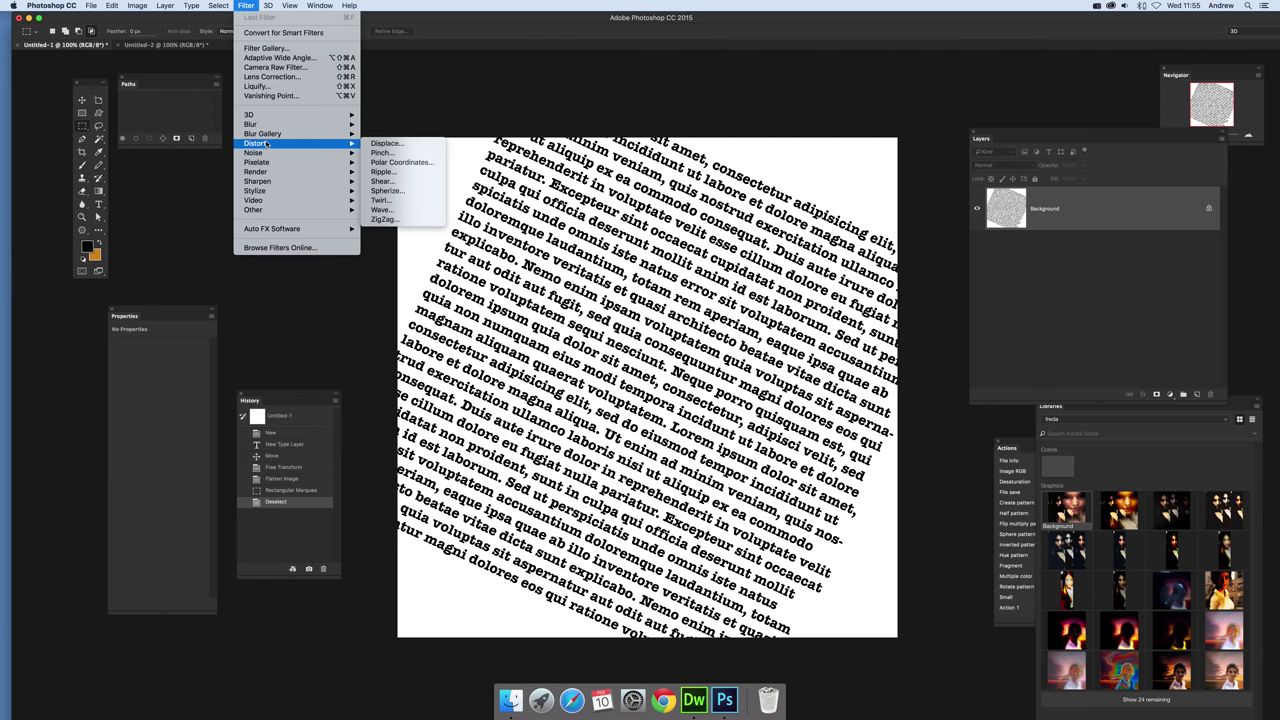
mouse_move(276, 124)
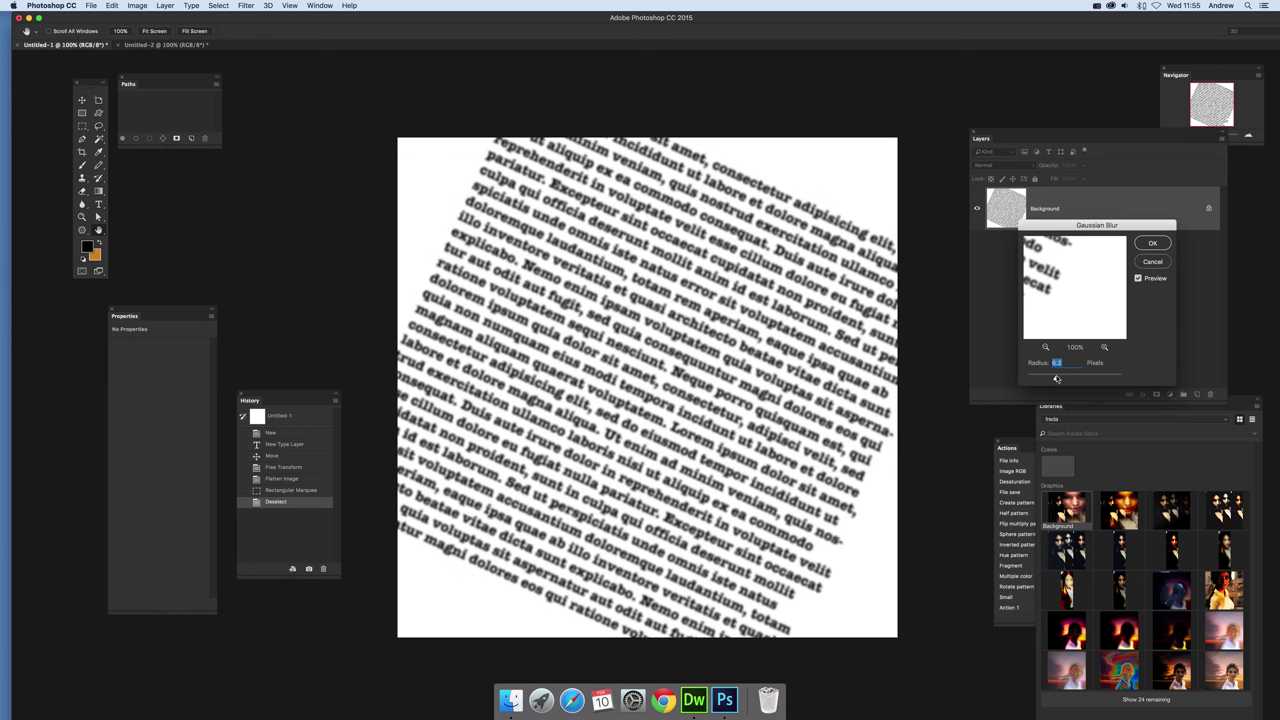
left_click(1153, 244)
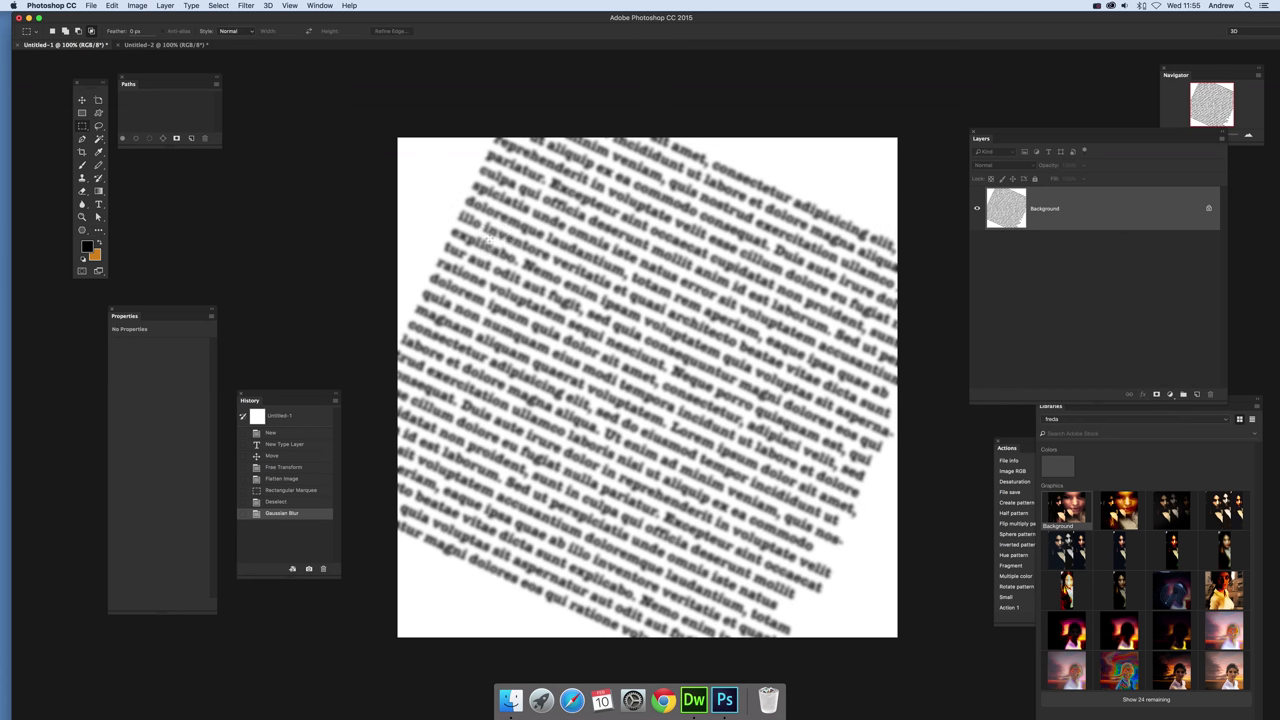
Define a square area of the blurred text as a pattern and switch to Untitled-2.
left_click_drag(490, 238, 830, 528)
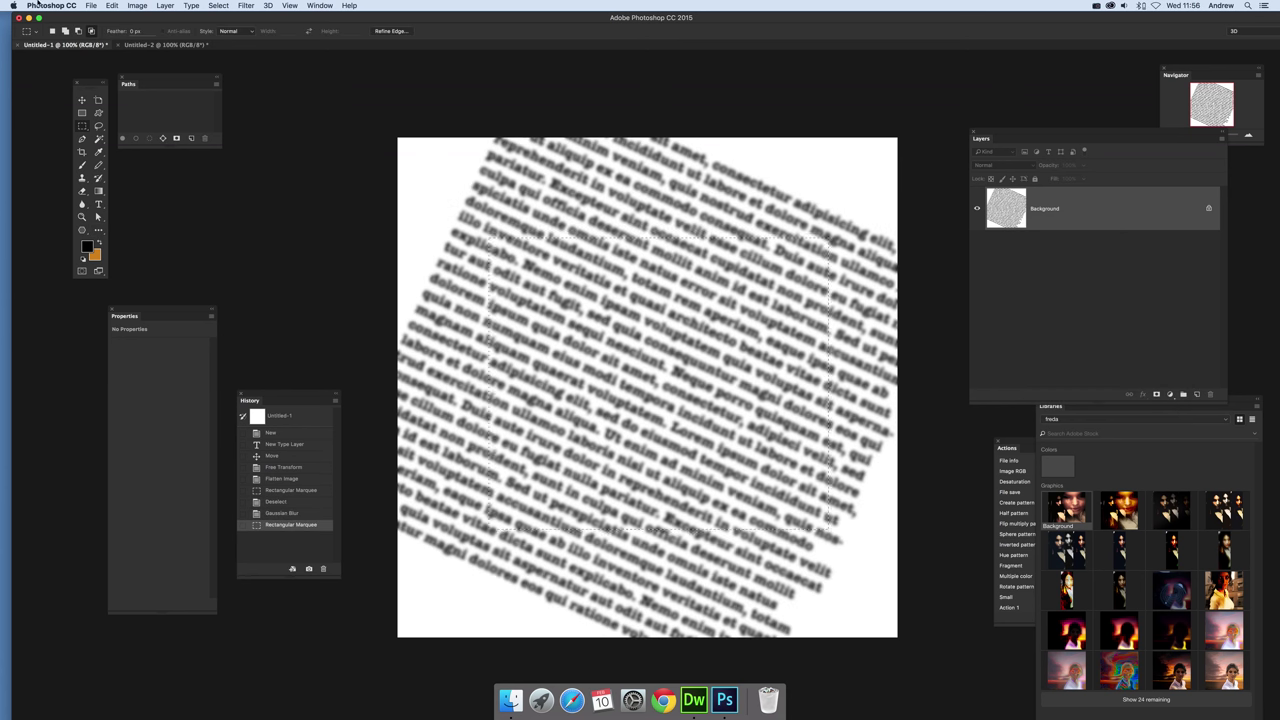
left_click(112, 5)
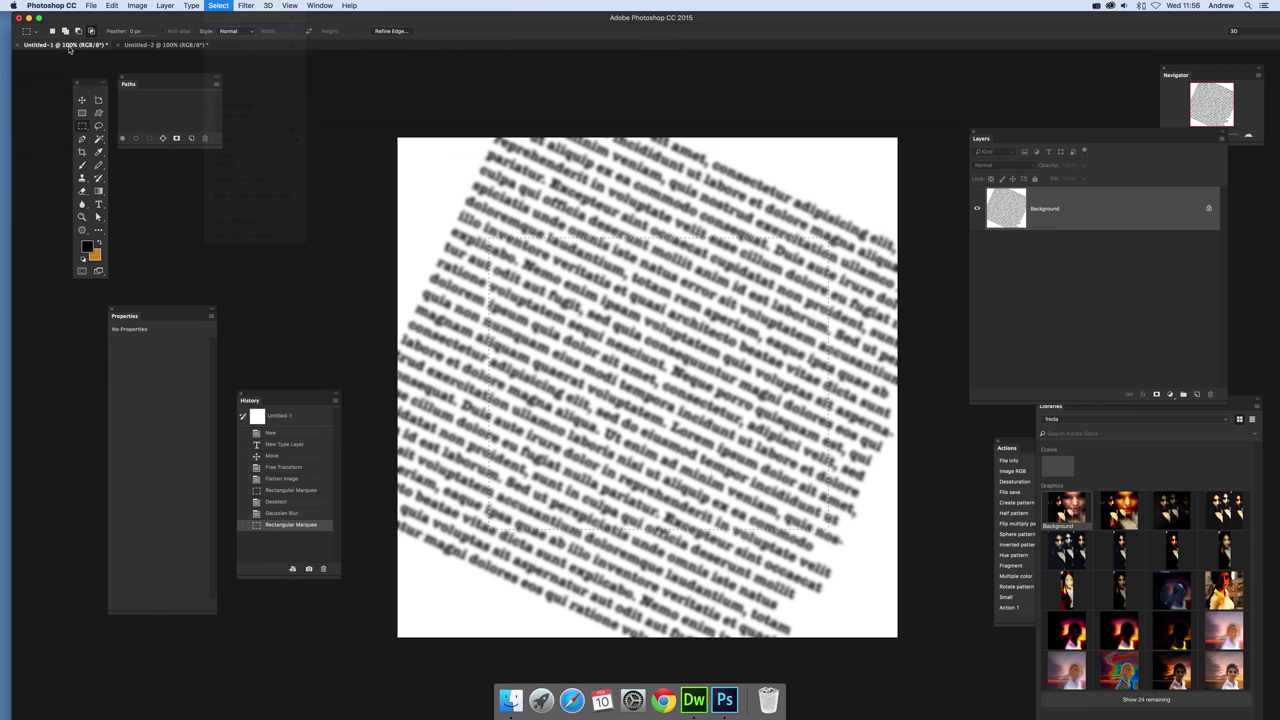
left_click(160, 45)
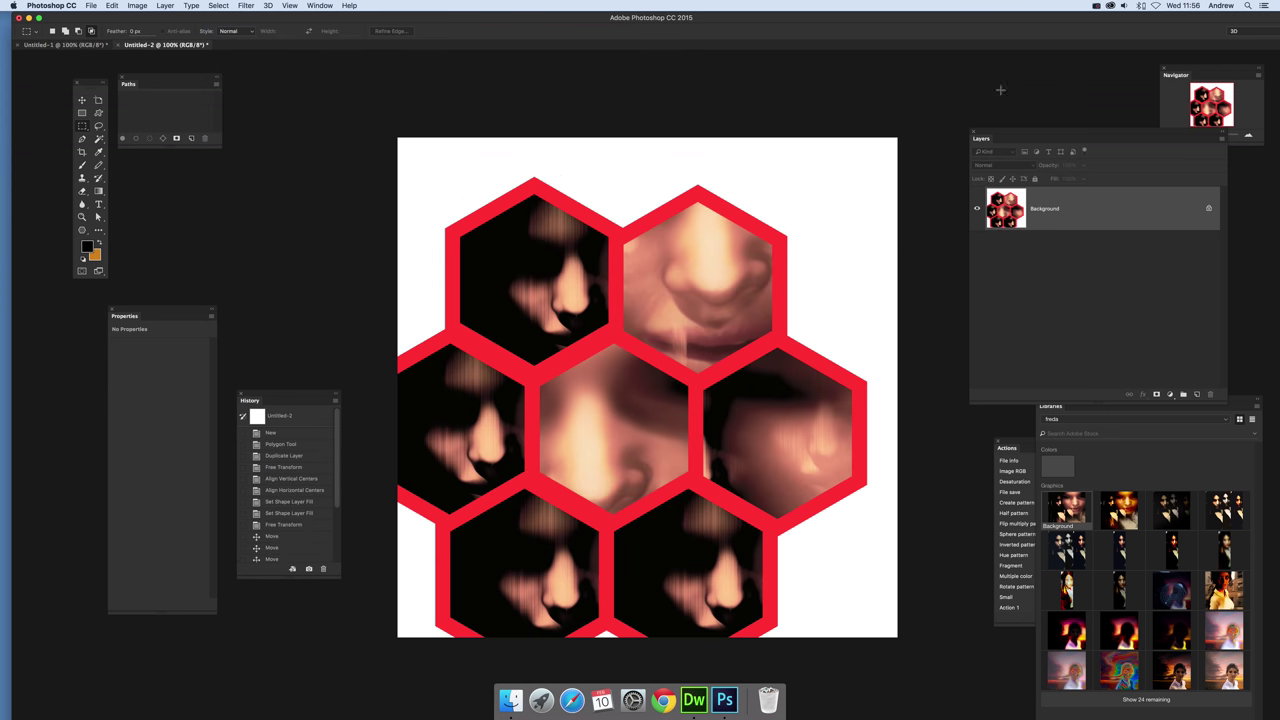
Revert Untitled-2 to its blank New state and draw a large green six-sided polygon at the centre.
left_click(272, 432)
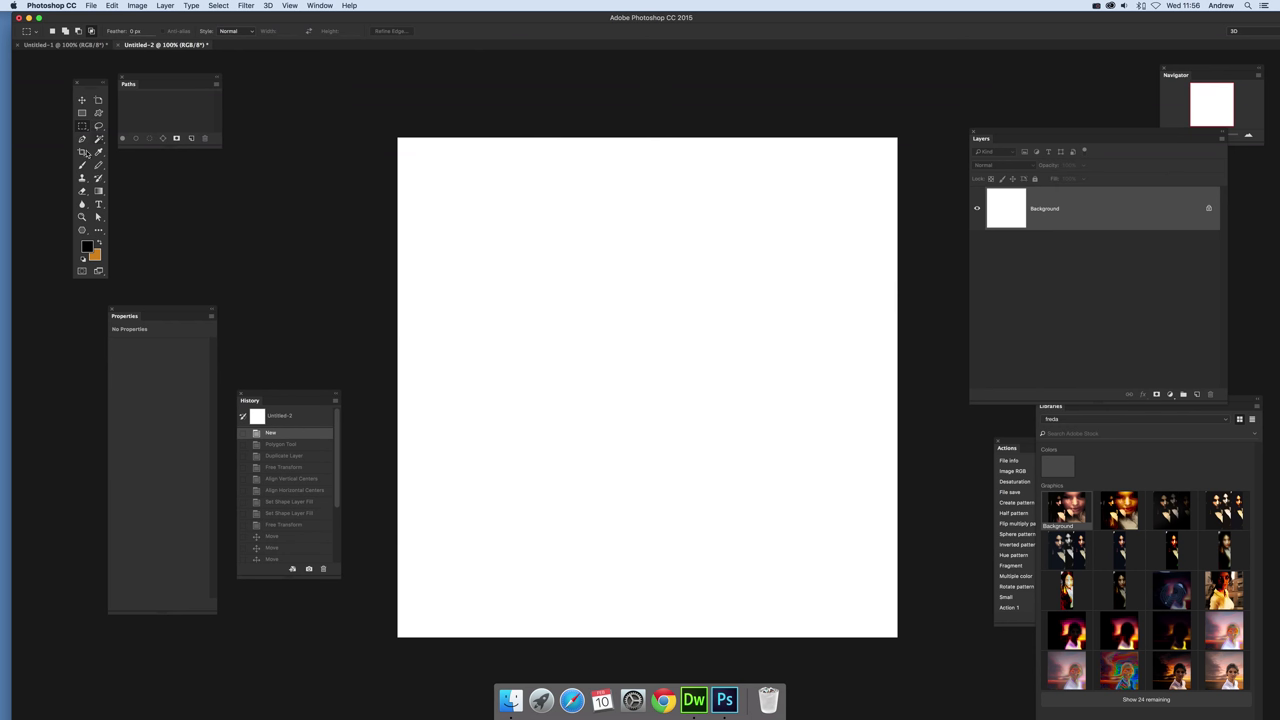
left_click(82, 231)
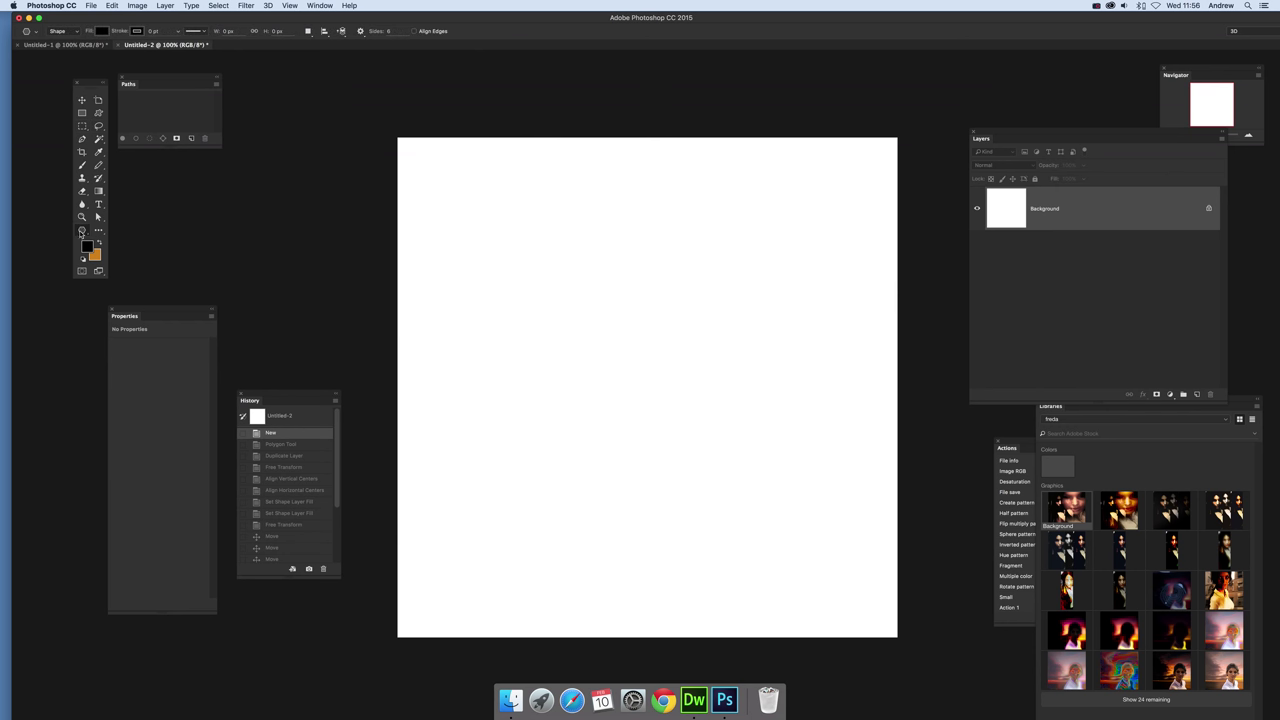
left_click_drag(82, 235, 116, 230)
left_click(100, 33)
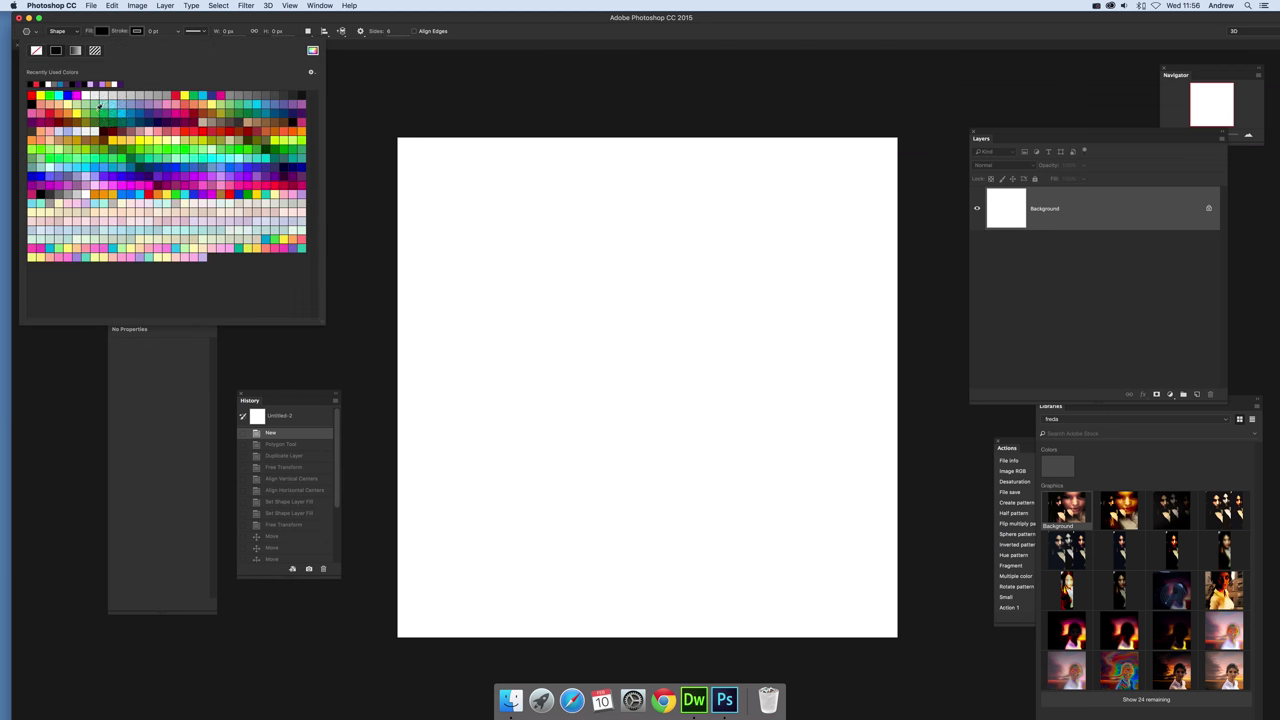
left_click(107, 116)
left_click(344, 31)
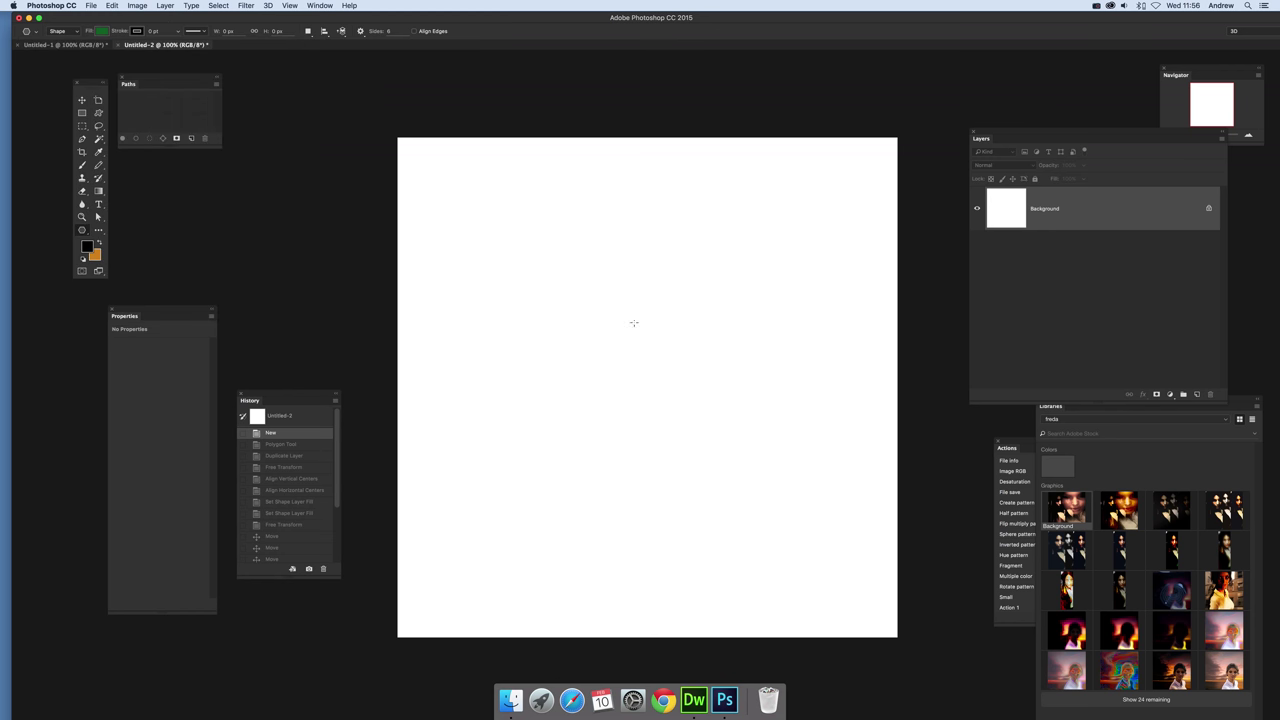
left_click_drag(665, 352, 737, 531)
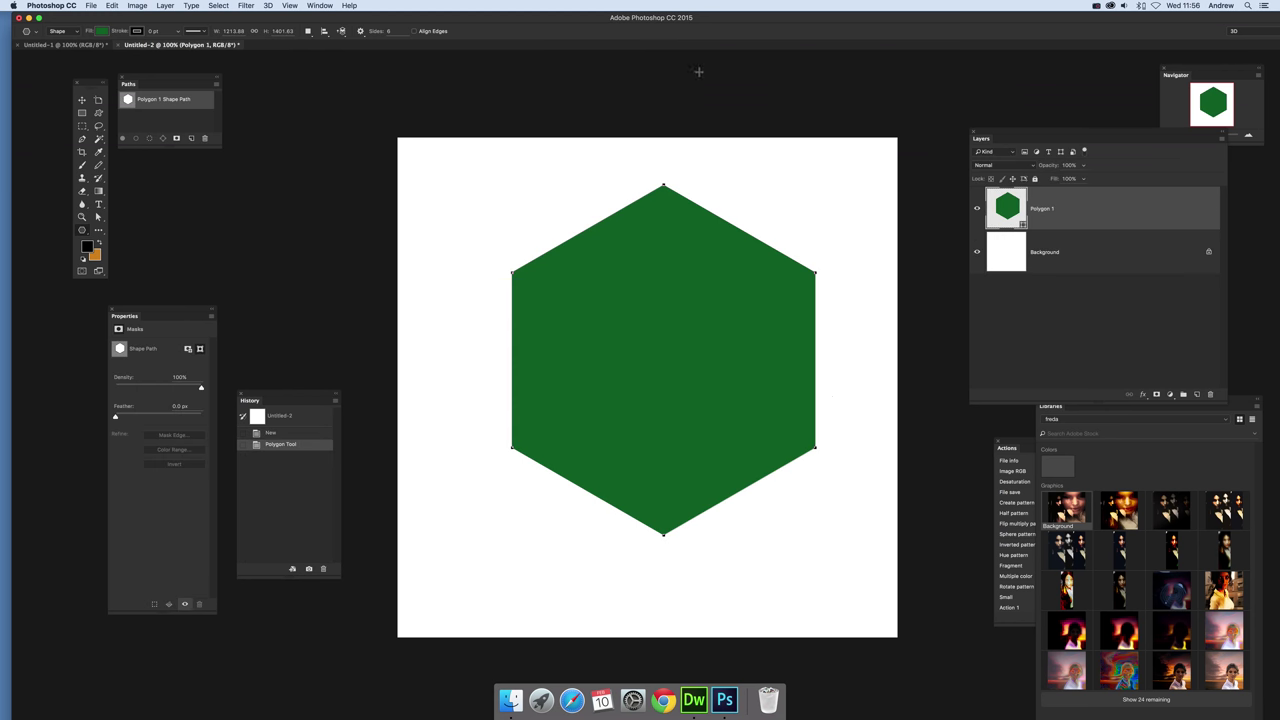
Duplicate the hexagon as Polygon 1 copy and scale the copy down.
left_click(82, 100)
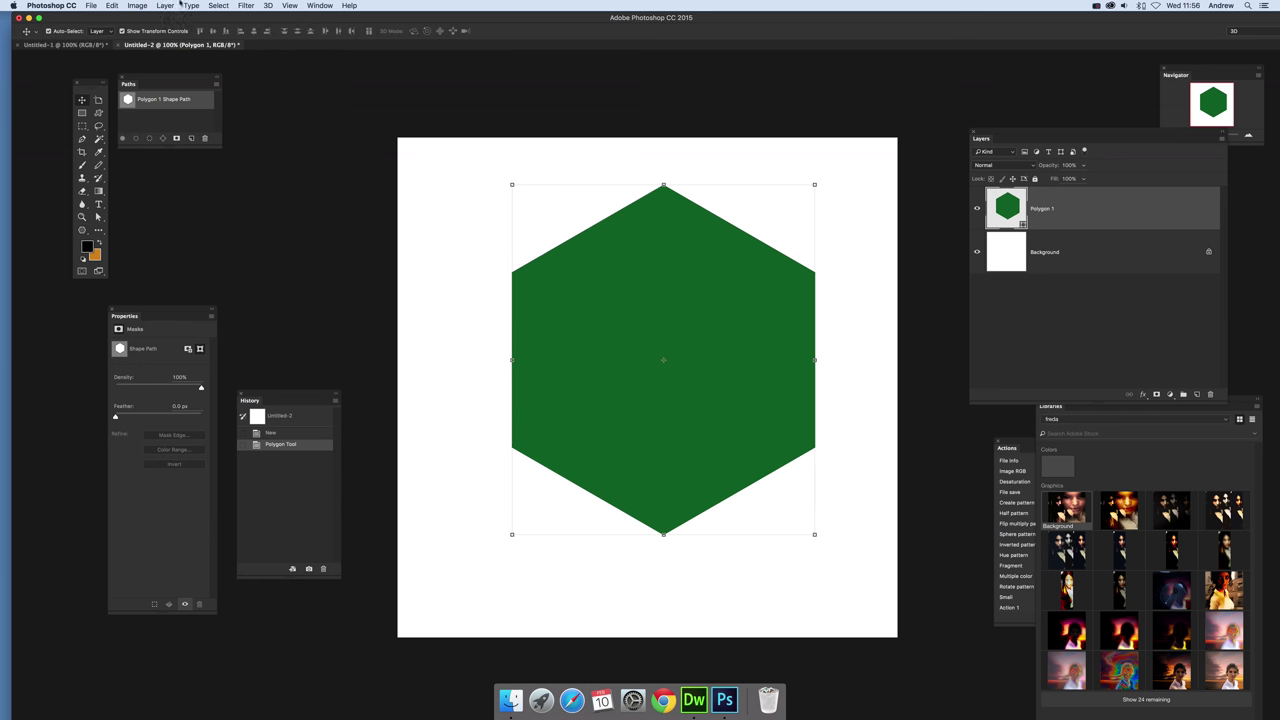
left_click(168, 5)
left_click(172, 37)
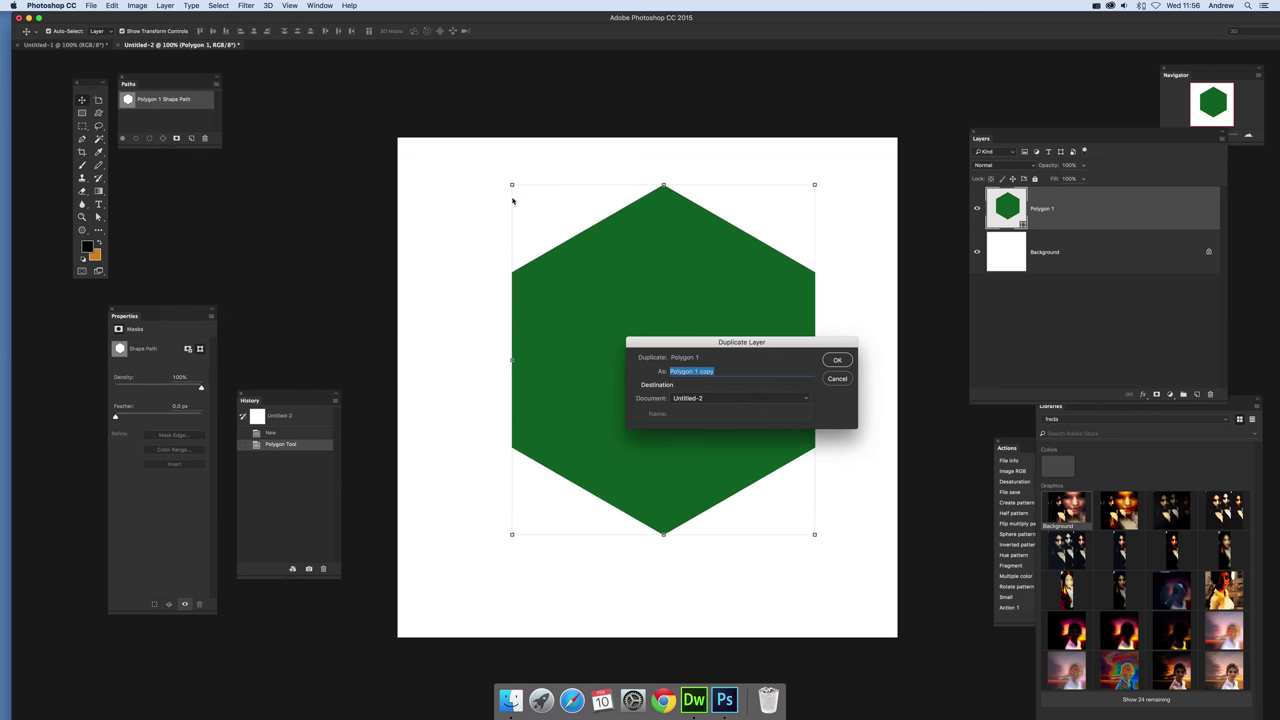
left_click(840, 361)
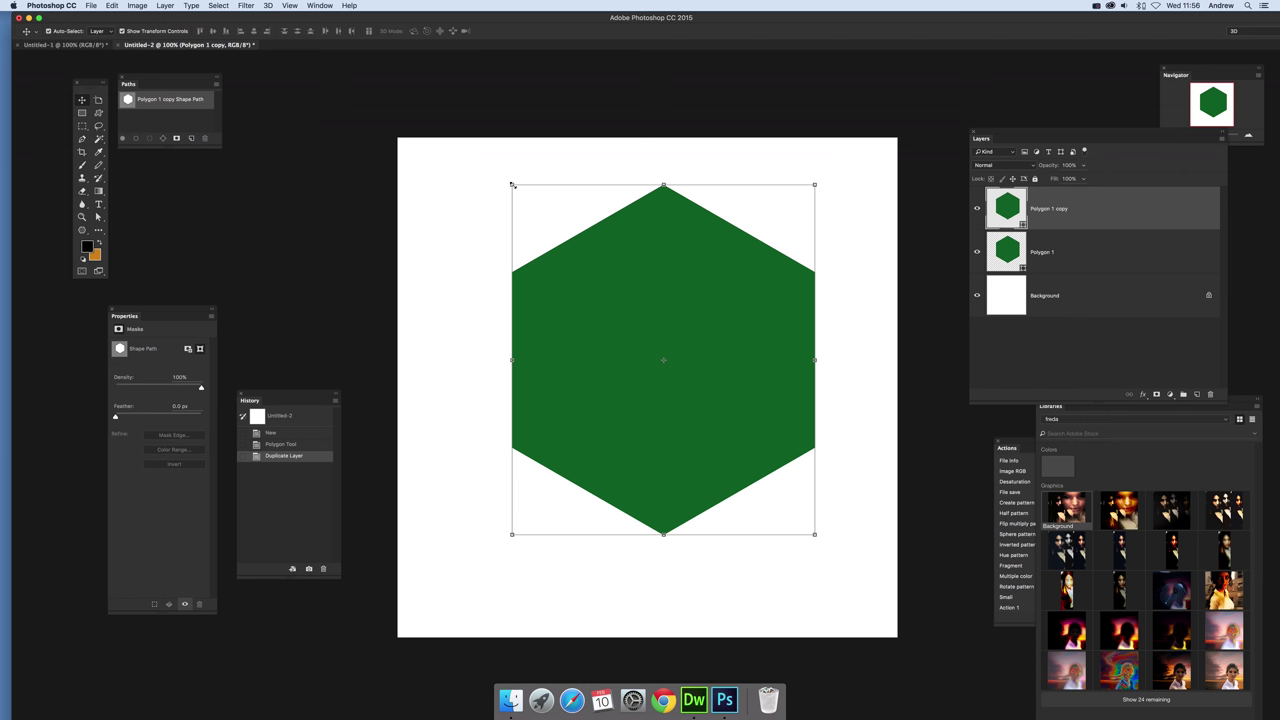
left_click_drag(513, 185, 571, 252)
mouse_move(690, 310)
left_mouse_down()
mouse_move(701, 299)
mouse_move(687, 288)
left_mouse_up()
key("Return")
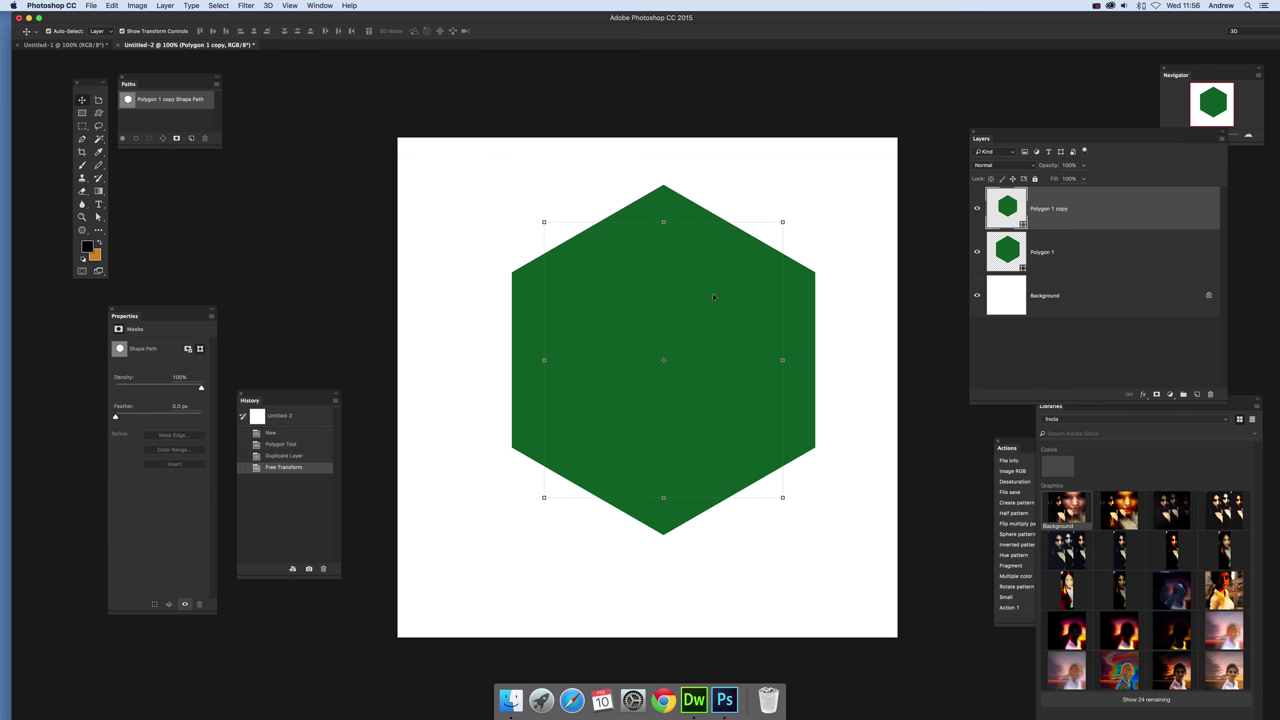
Nudge the smaller hexagon up-left to centre it and select only the inner copy.
mouse_move(704, 291)
left_mouse_down()
mouse_move(708, 260)
mouse_move(691, 279)
left_mouse_up()
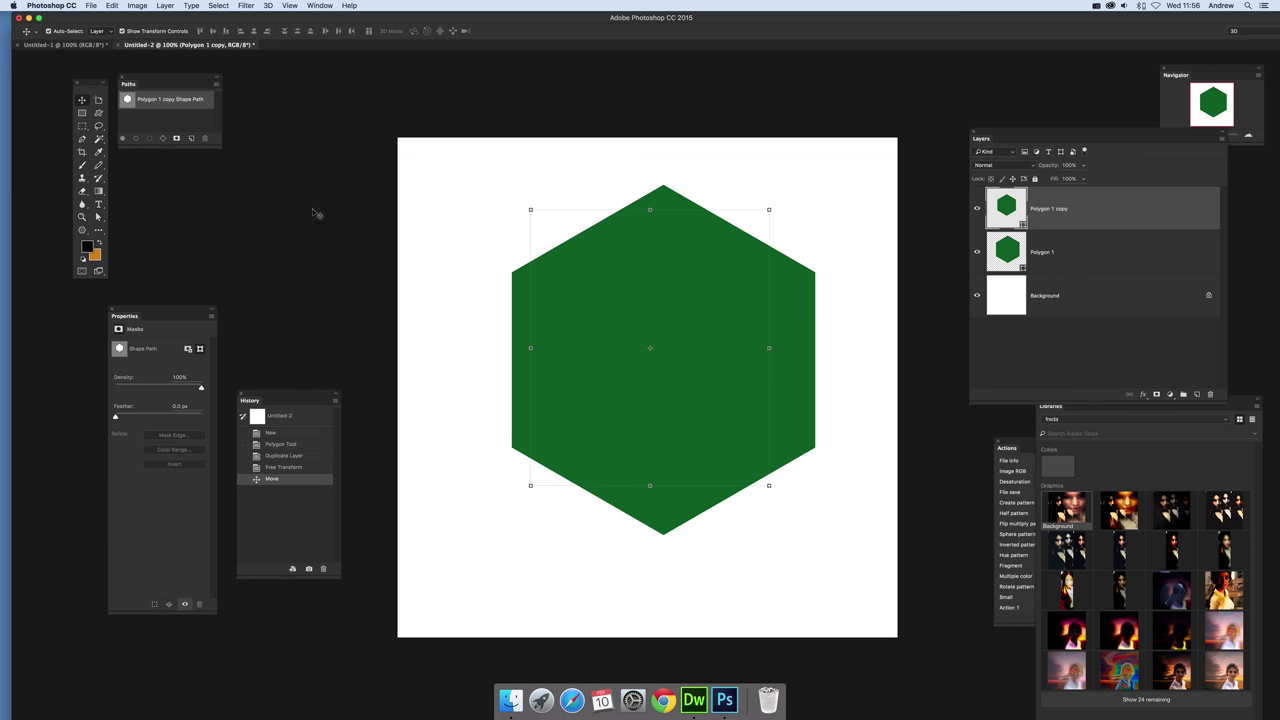
left_click_drag(432, 174, 857, 526)
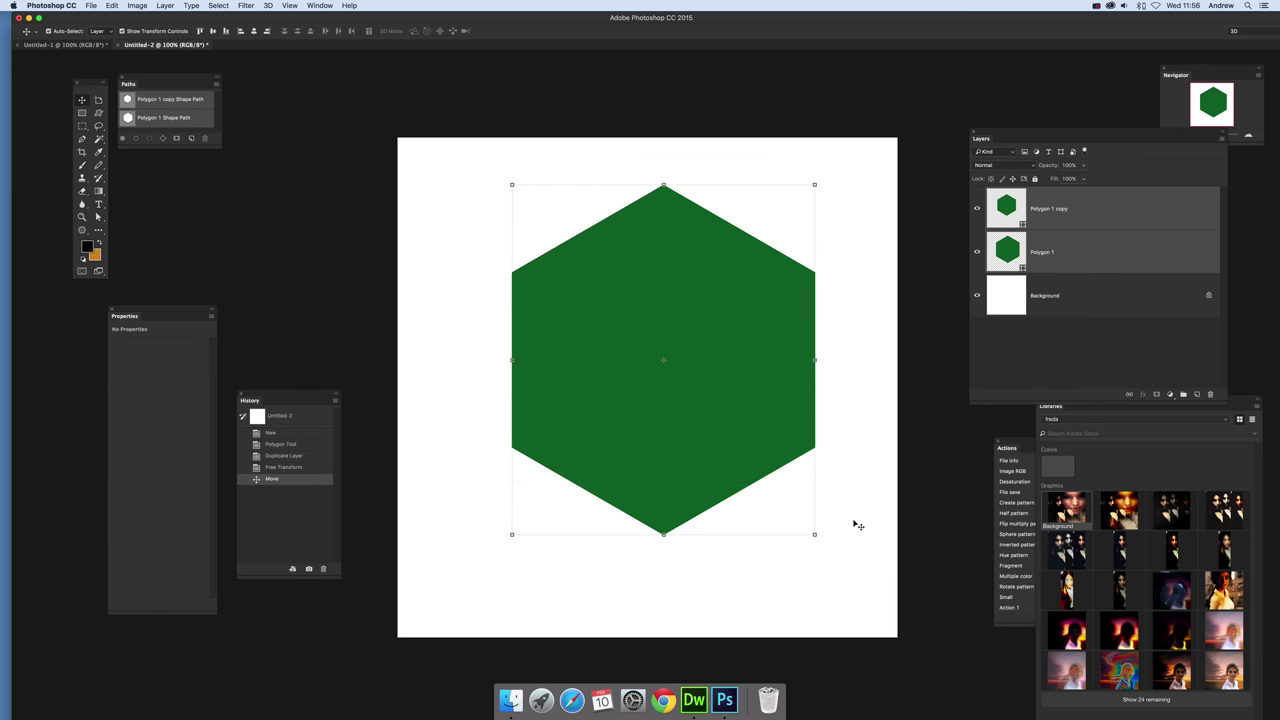
left_click(726, 163)
left_click(724, 298)
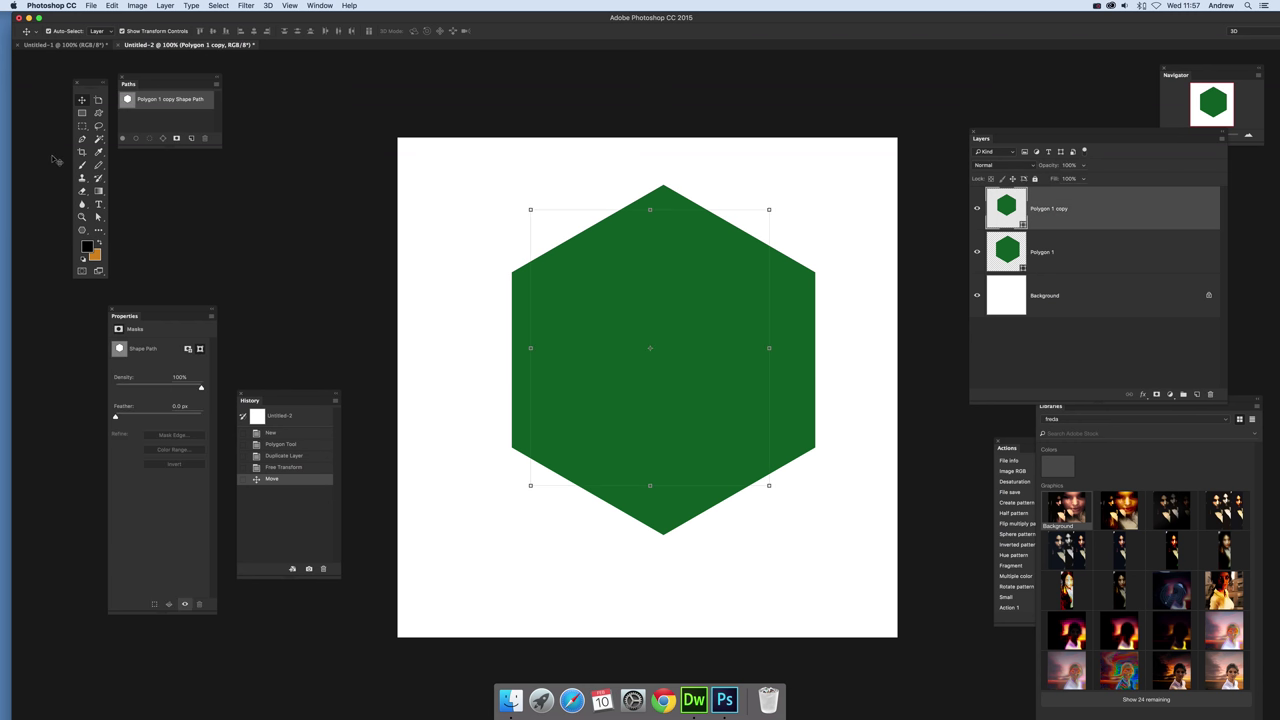
Set the inner hexagon's fill to the lorem ipsum text pattern.
left_click(84, 232)
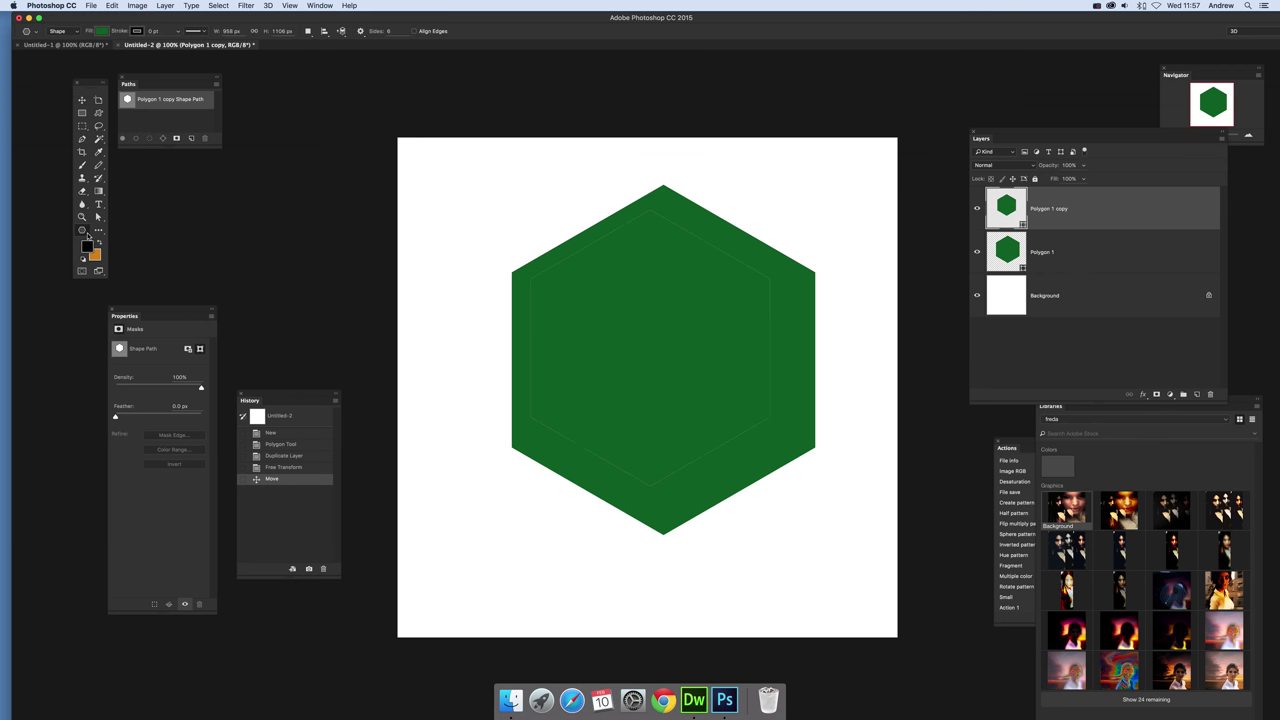
left_click(103, 31)
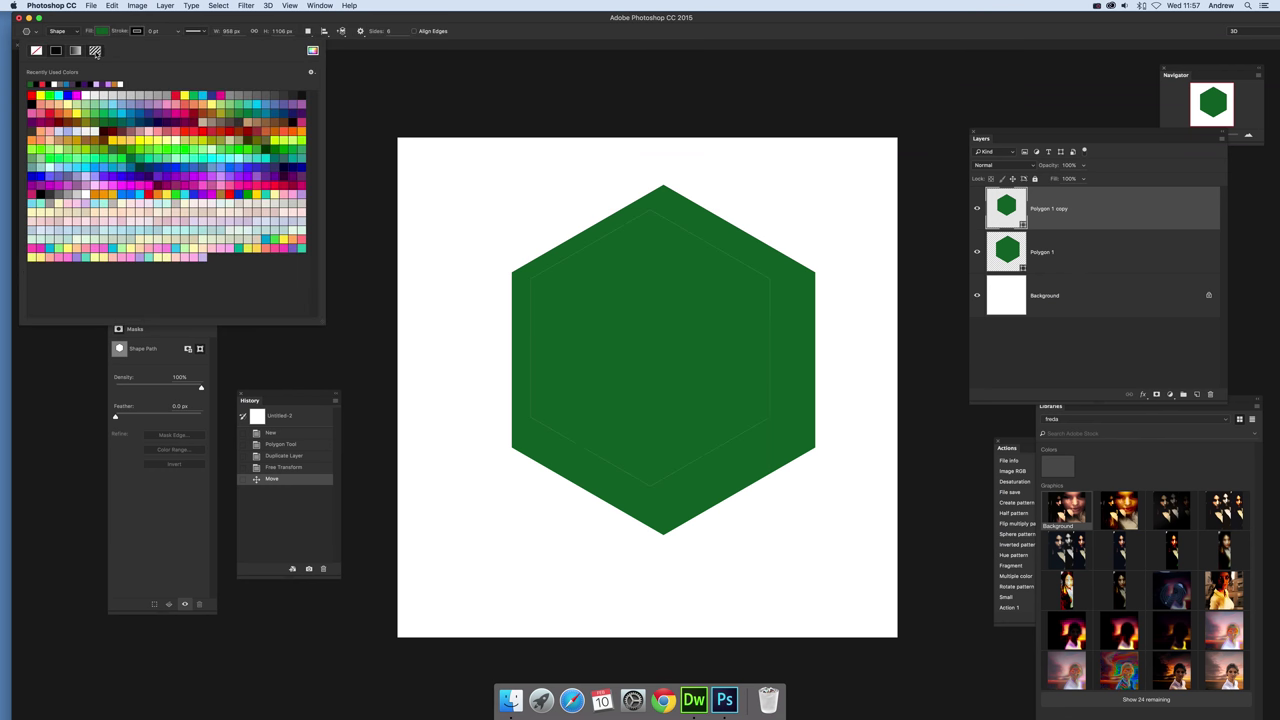
left_click(95, 51)
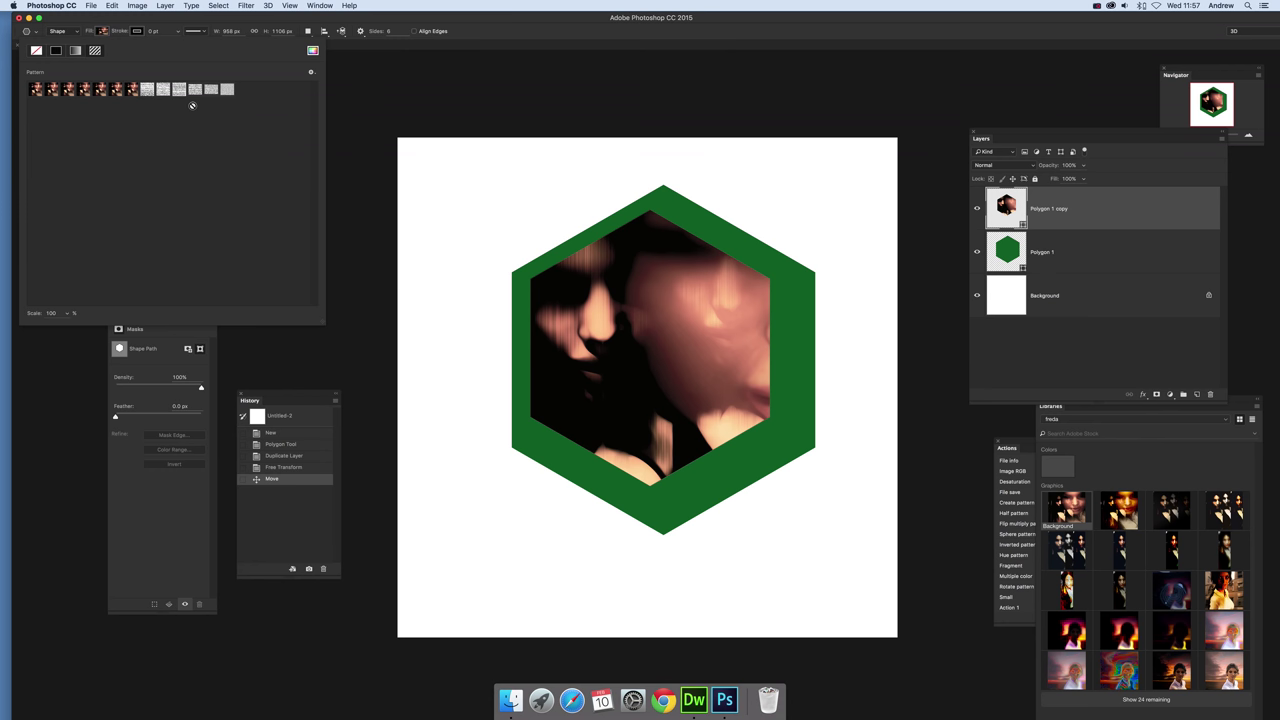
left_click(148, 90)
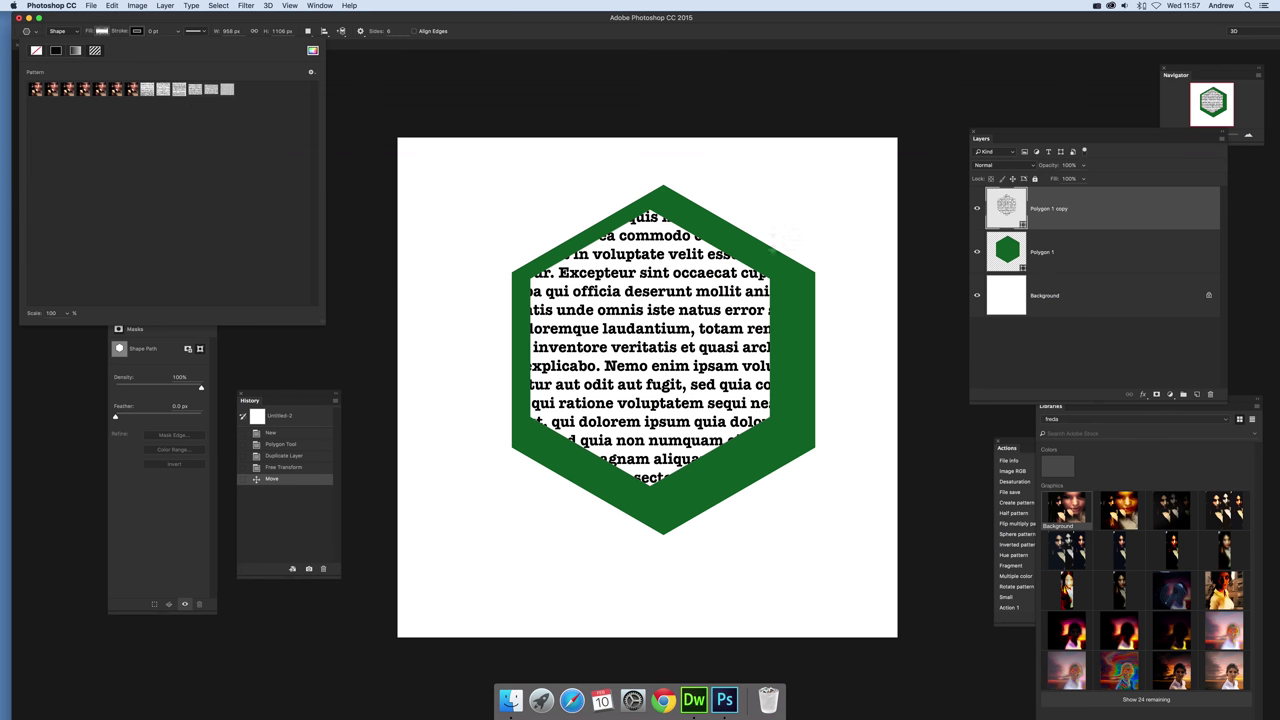
left_click(731, 37)
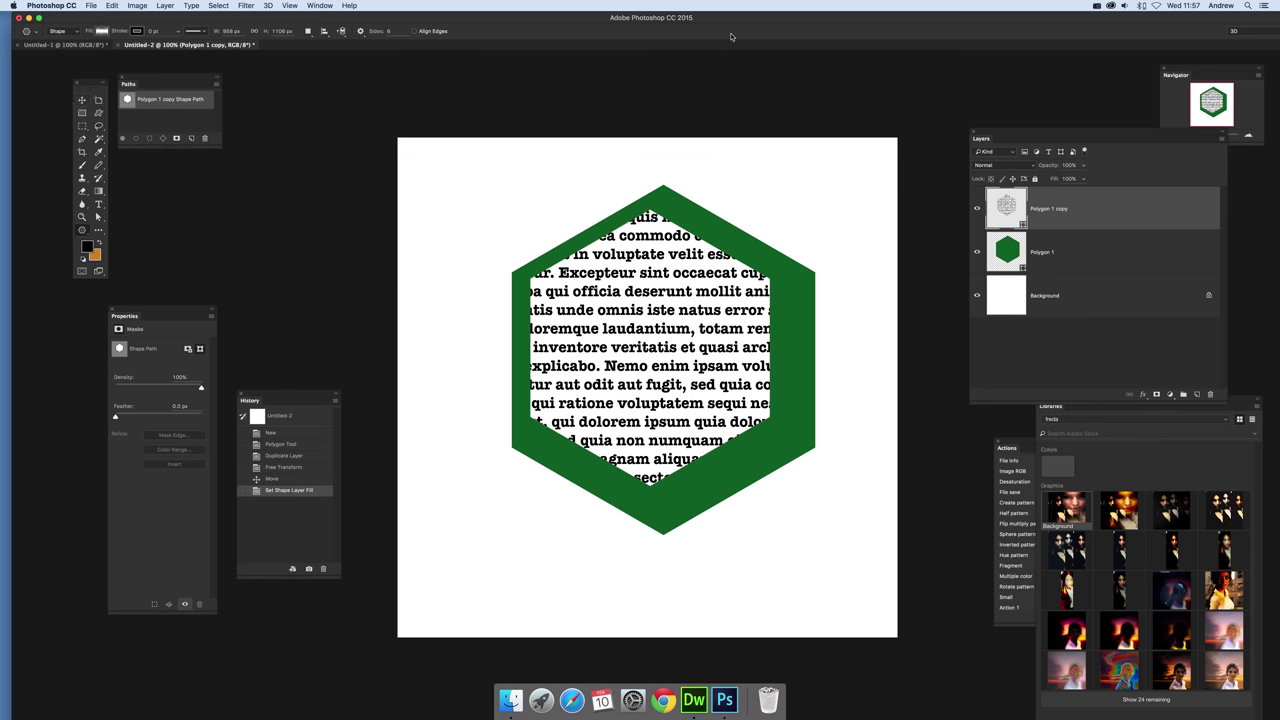
Scale both hexagons to about 74%, move the frame up-left, and copy it into a honeycomb.
left_click(83, 100)
left_click_drag(478, 197, 857, 583)
left_click_drag(815, 536, 731, 440)
left_click_drag(685, 265, 857, 383)
key("Return")
left_click_drag(627, 370, 753, 536, "alt")
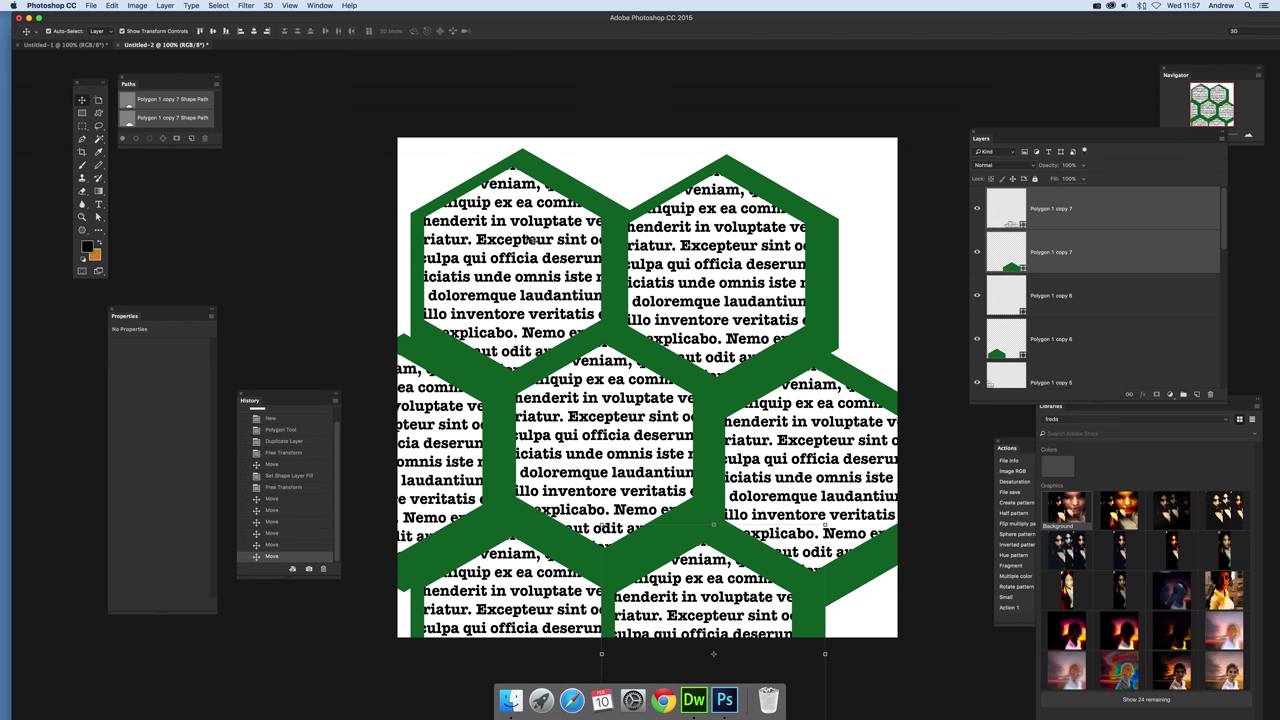
Give the top-left hexagon a different text pattern and reposition it inside the frame.
left_click(550, 246)
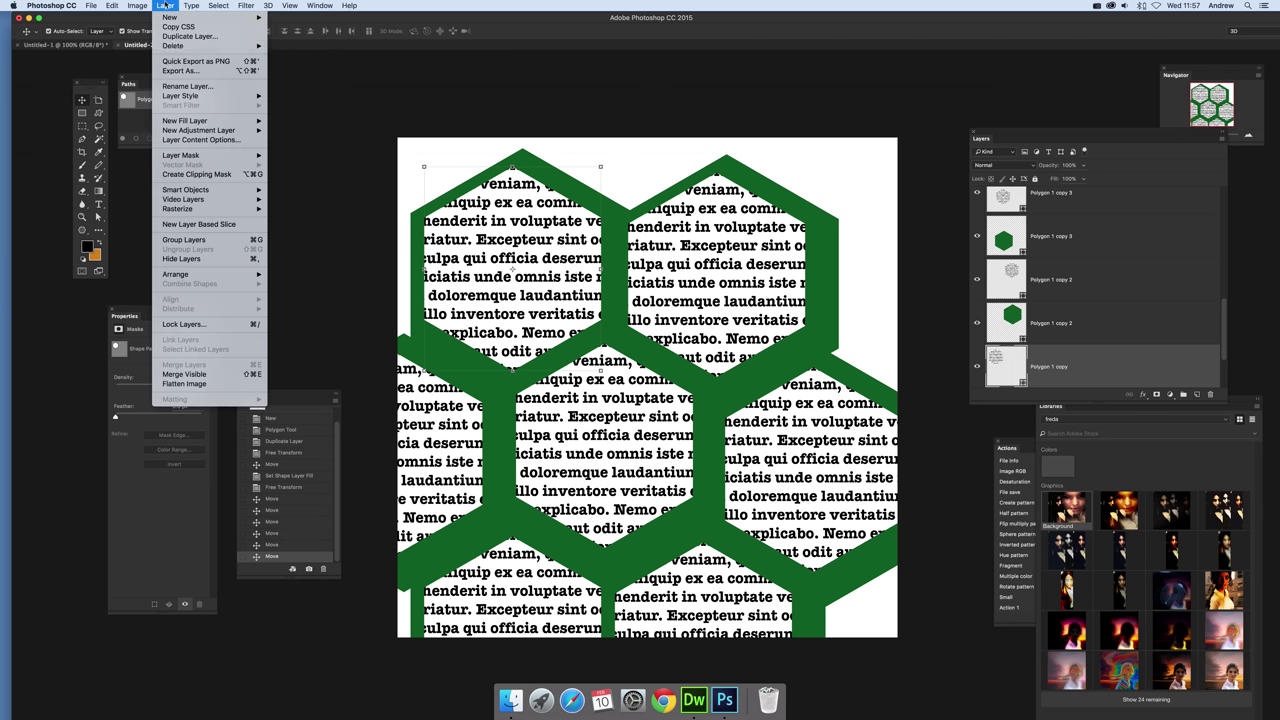
left_click(199, 139)
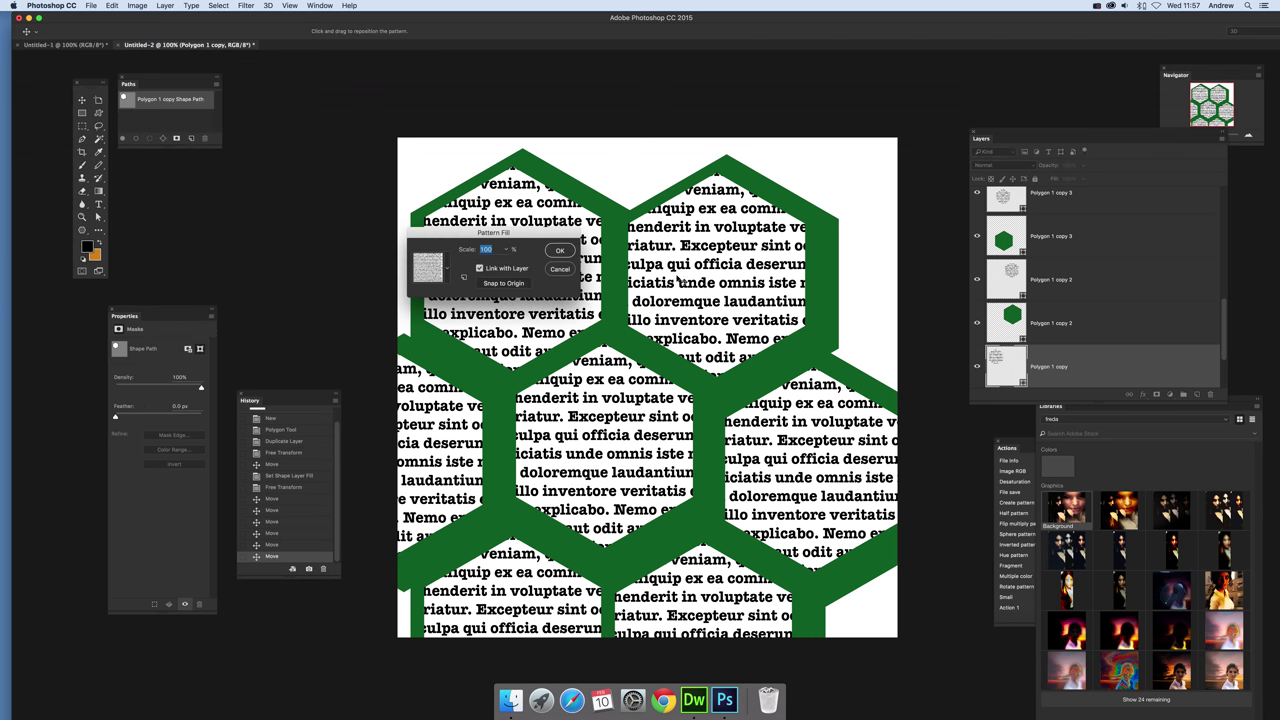
left_click(444, 270)
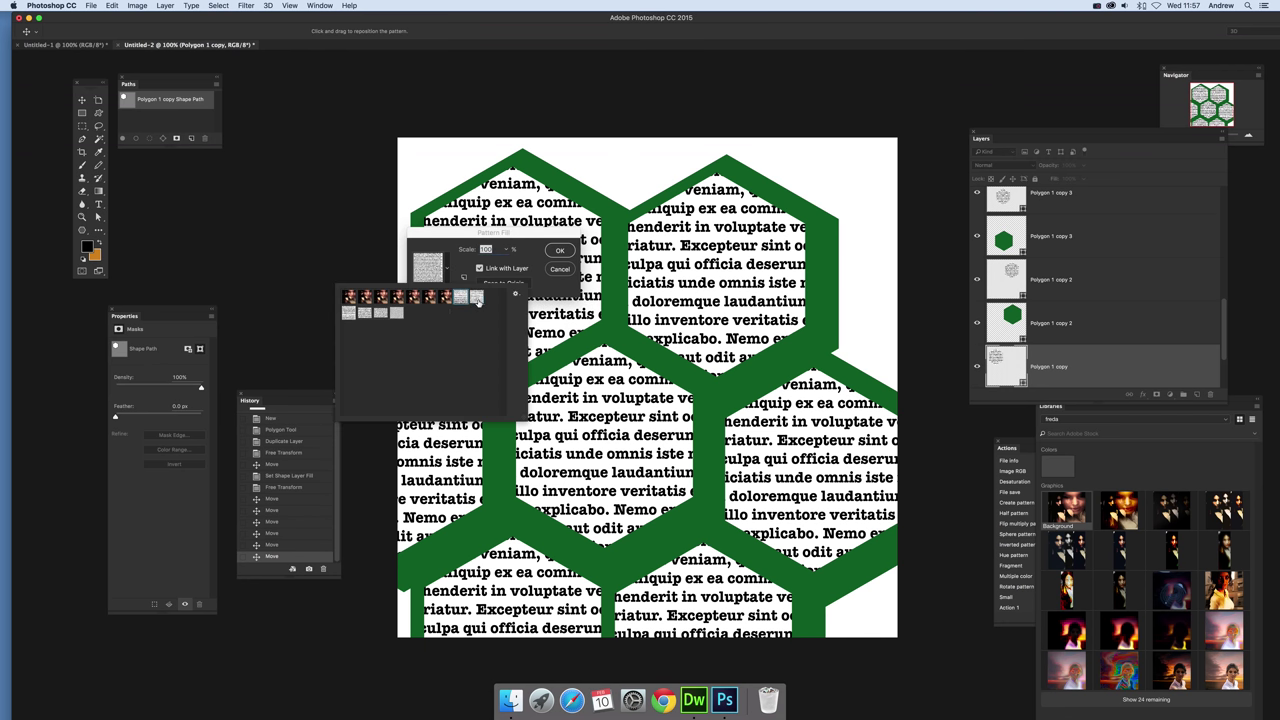
left_click(476, 298)
left_click_drag(514, 240, 740, 279)
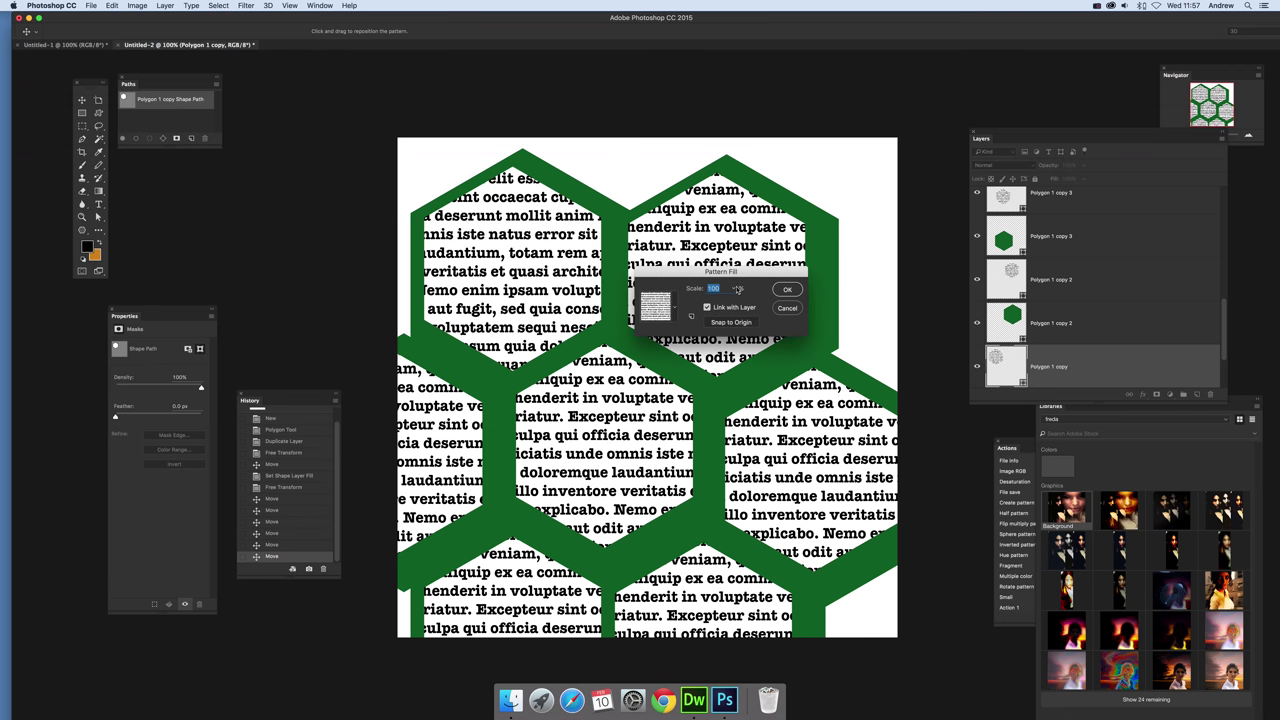
left_click_drag(555, 300, 681, 272)
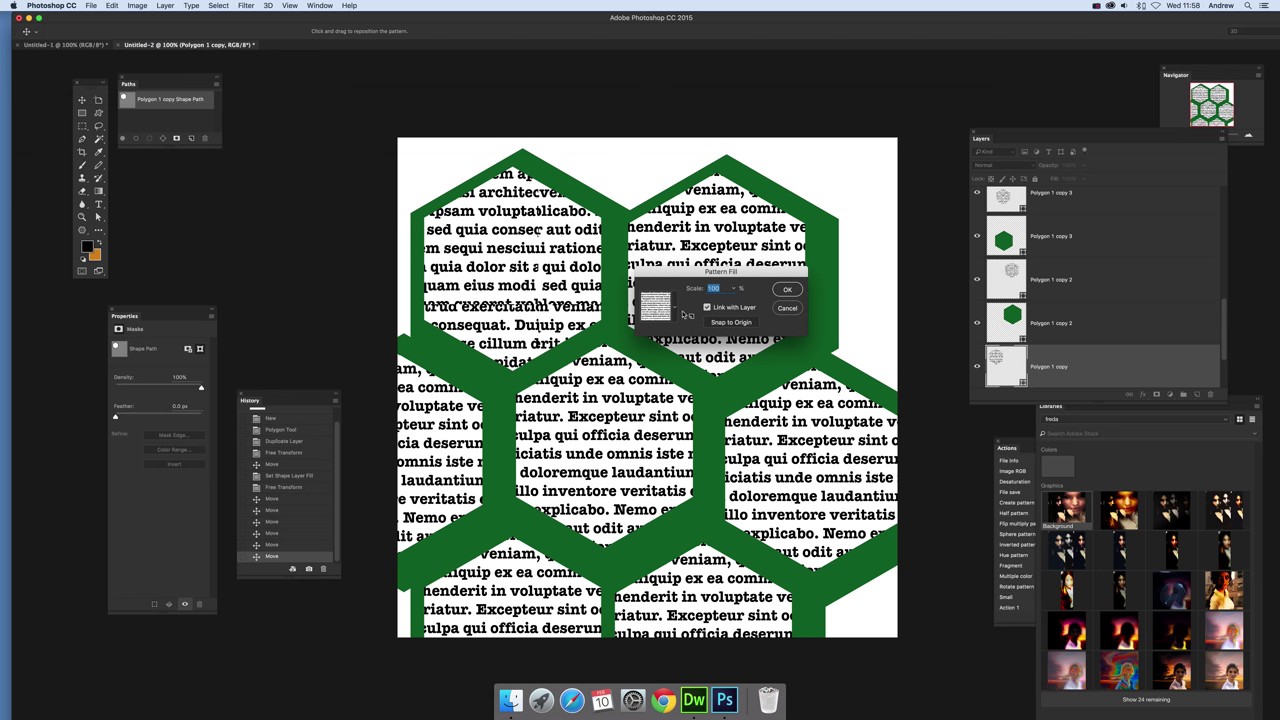
left_click(789, 291)
Switch the top-right hexagon's Layer Content Options fill to the rotated lorem ipsum pattern.
left_click(756, 290)
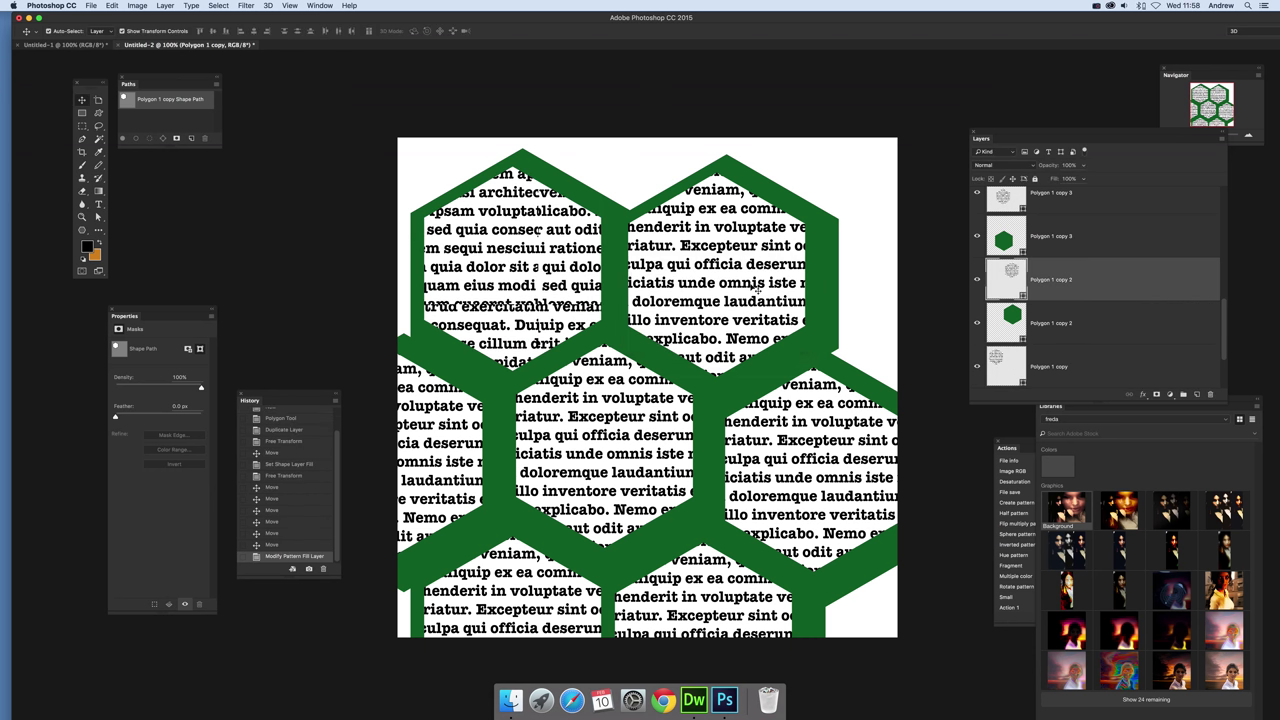
left_click(137, 6)
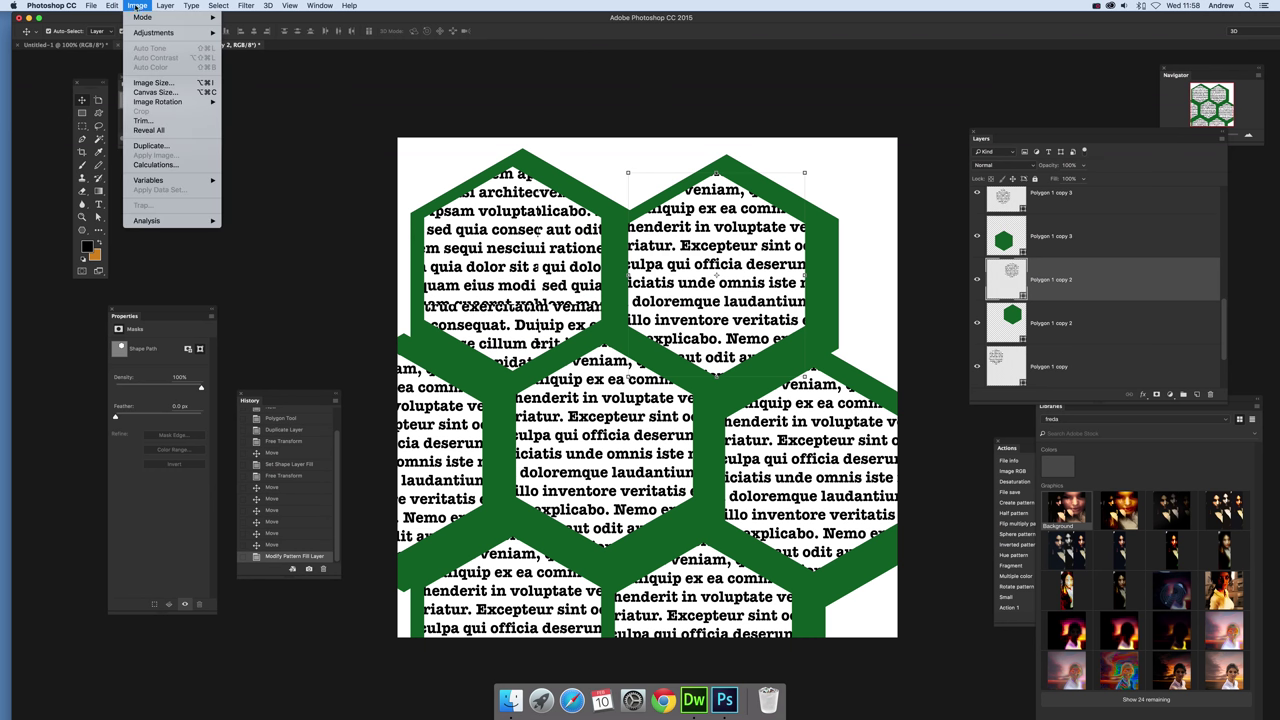
mouse_move(165, 6)
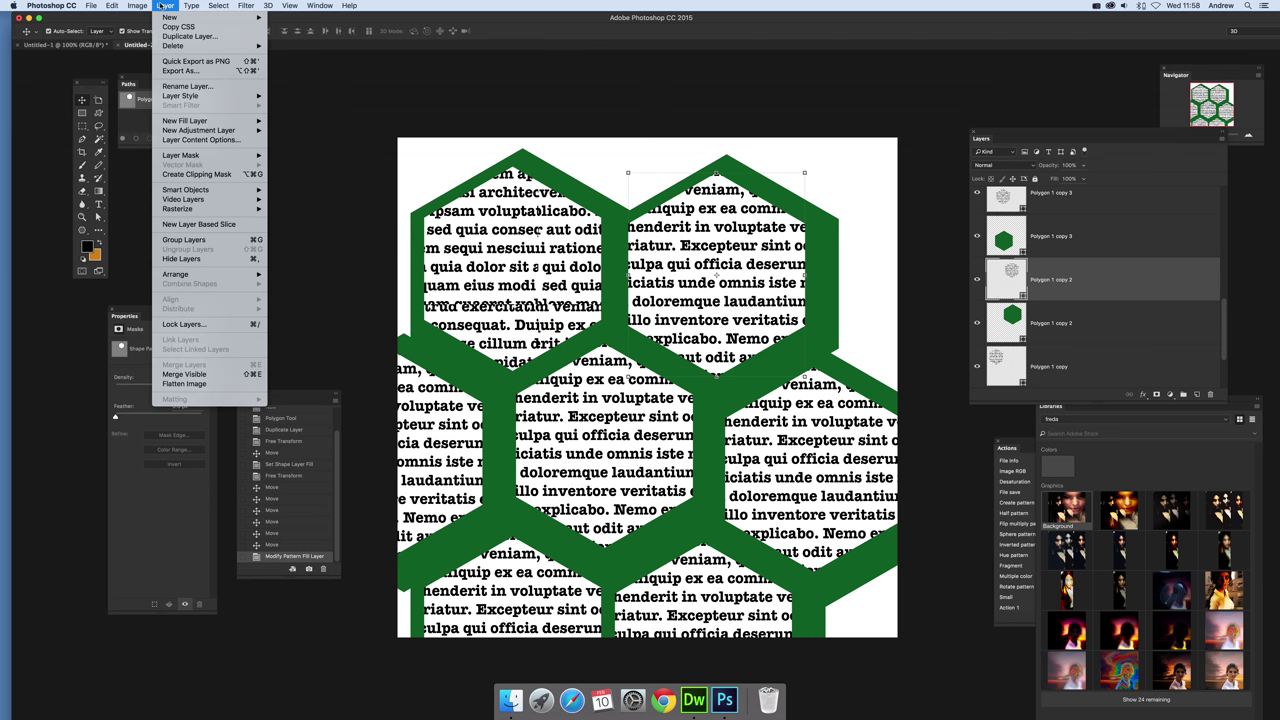
left_click(195, 139)
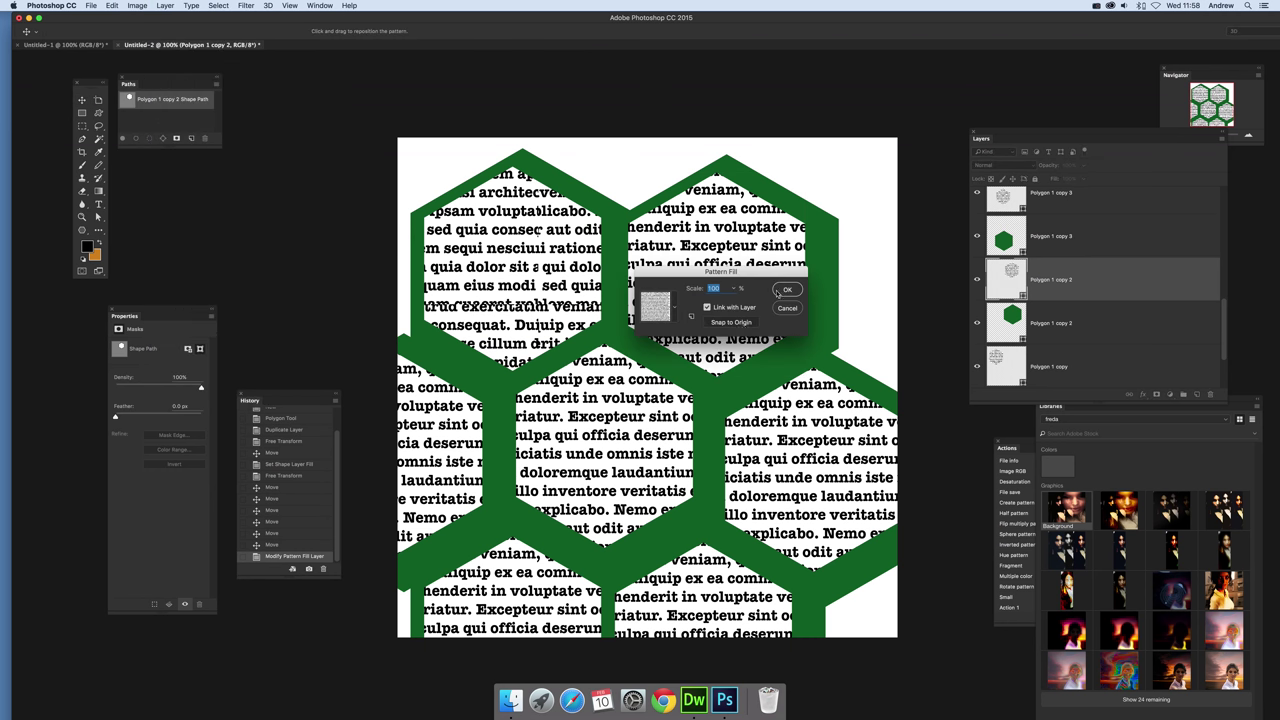
left_click(692, 313)
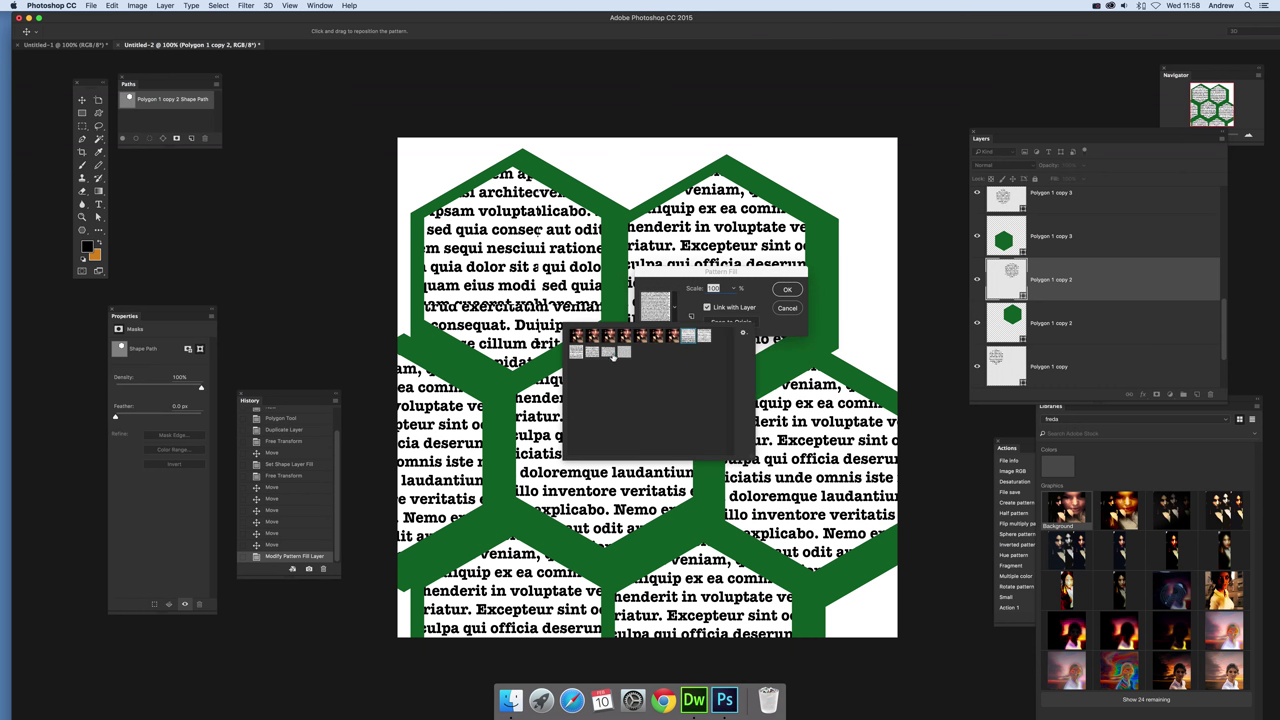
left_click(610, 353)
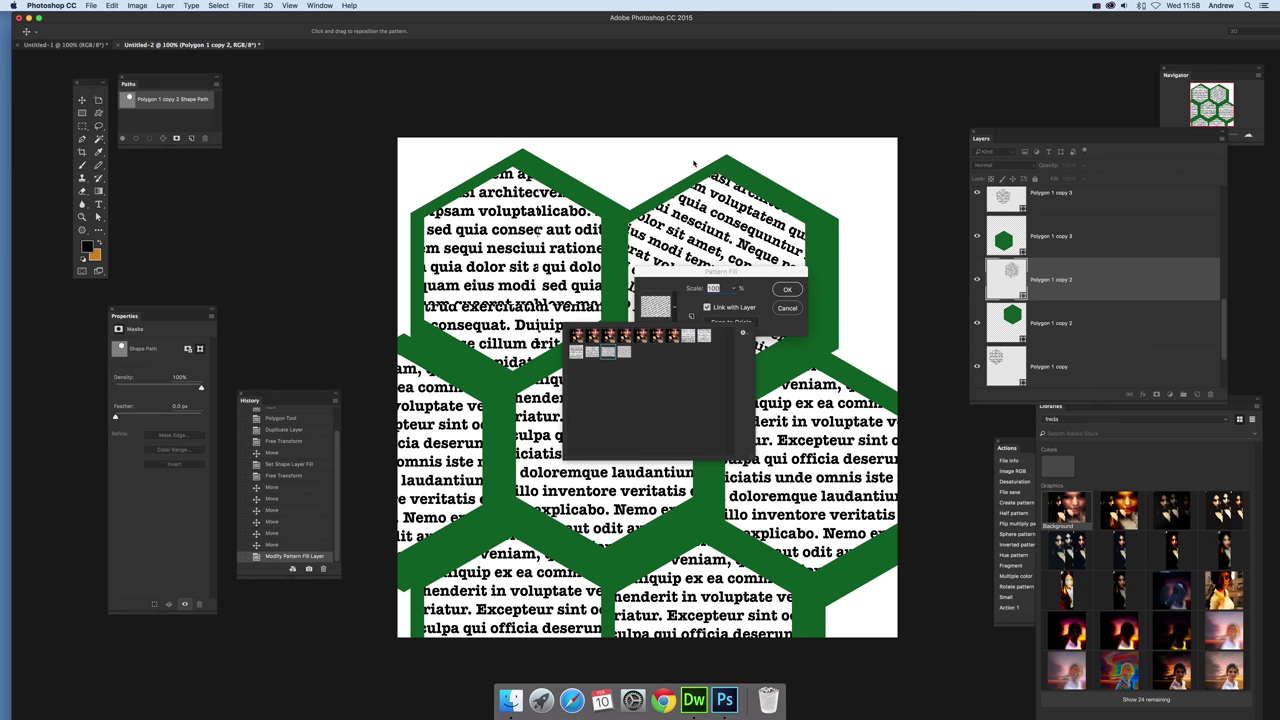
left_click(790, 288)
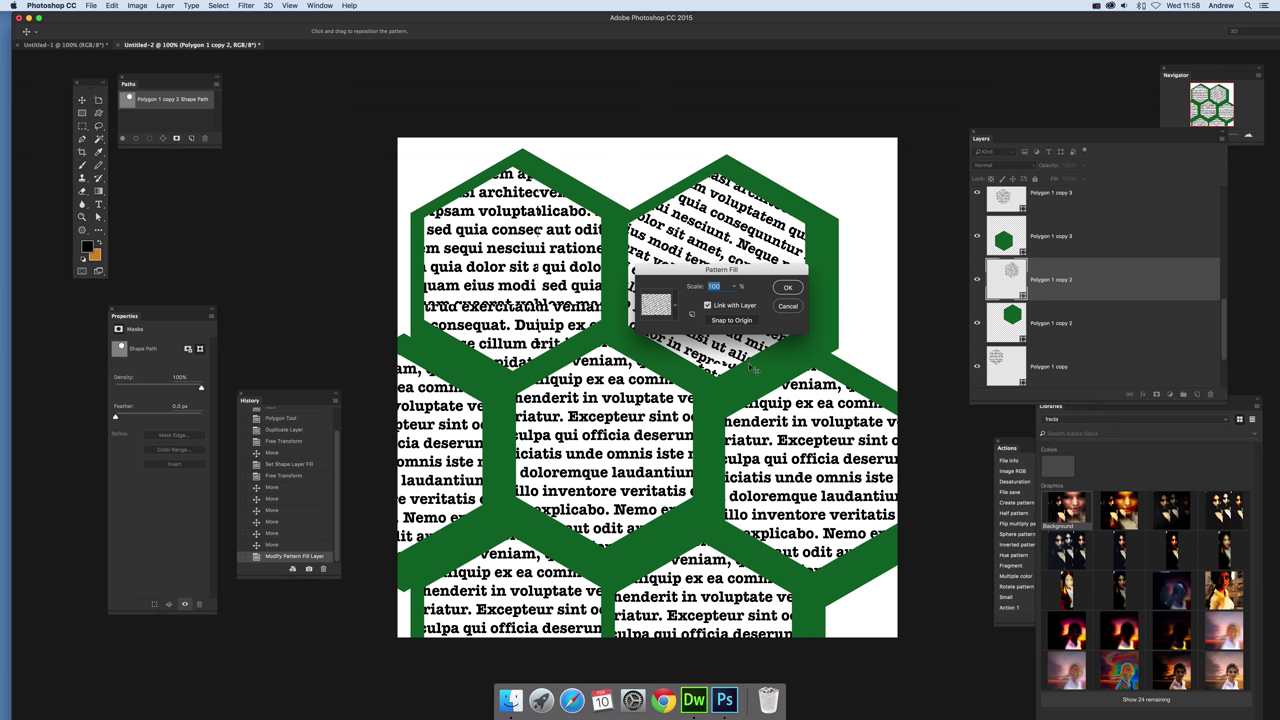
left_click(789, 289)
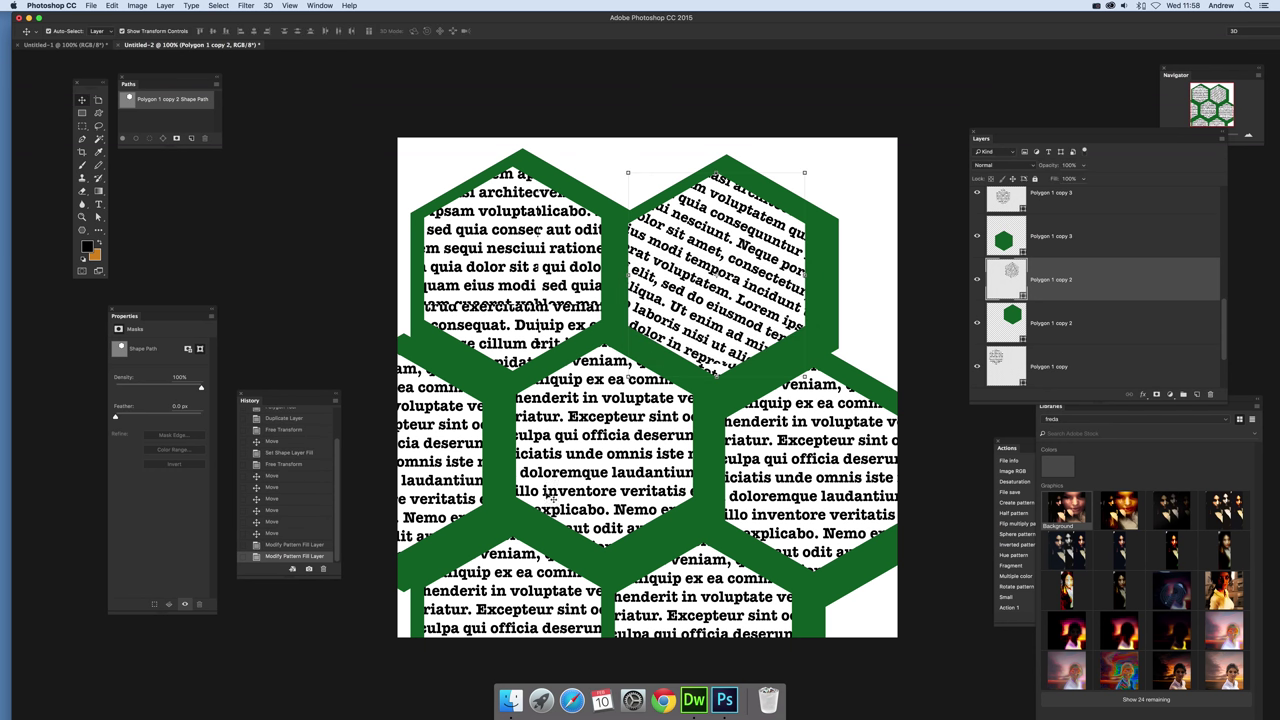
Set the centre hexagon's text pattern scale to 200%.
left_click(599, 473)
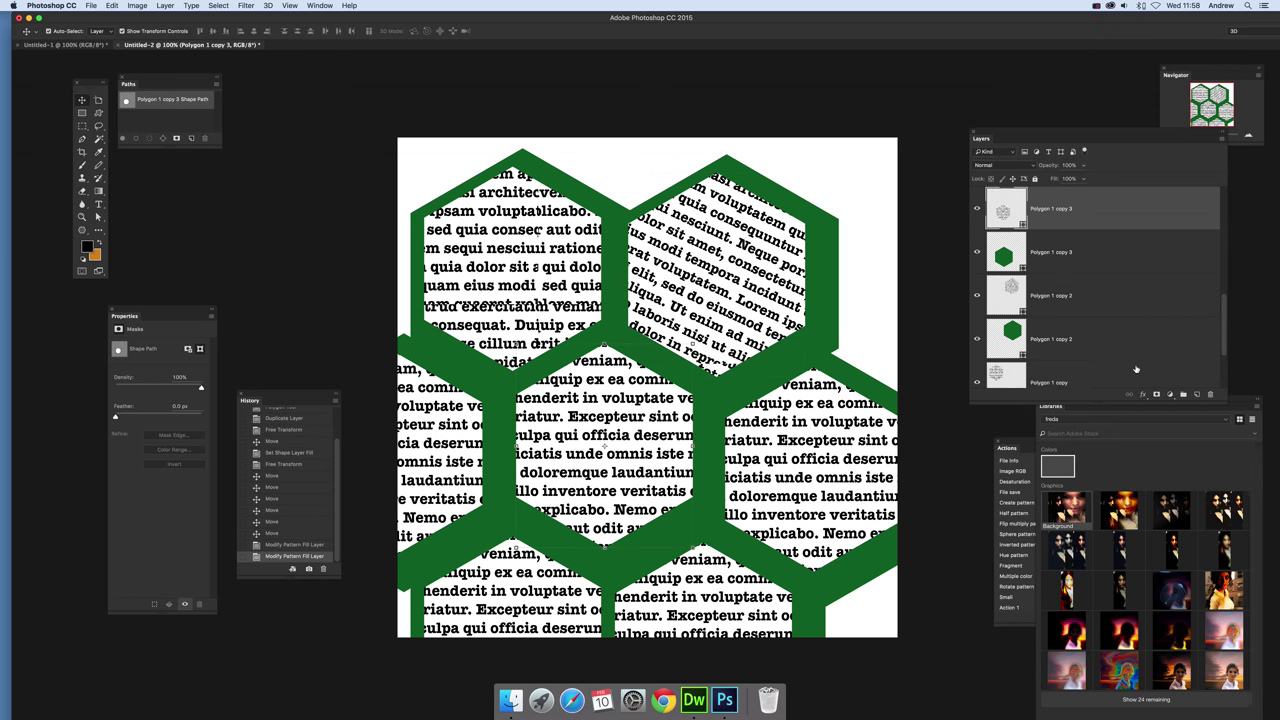
left_click(219, 6)
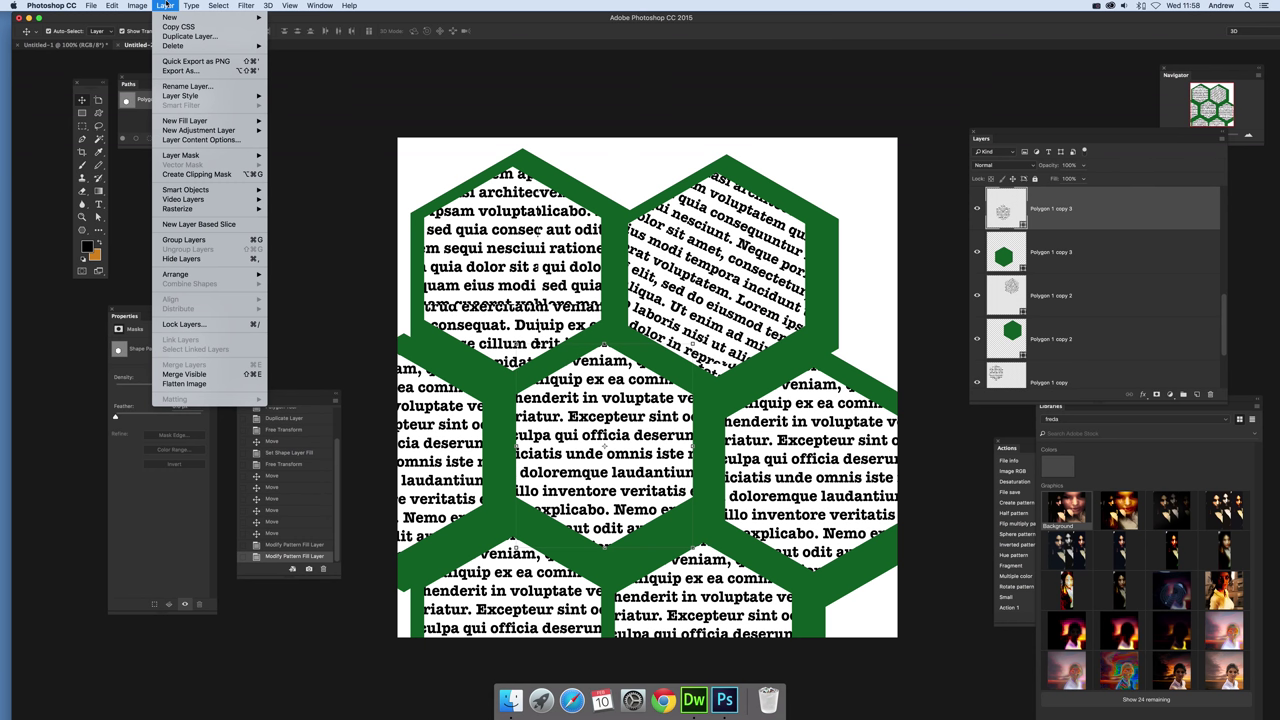
left_click(257, 152)
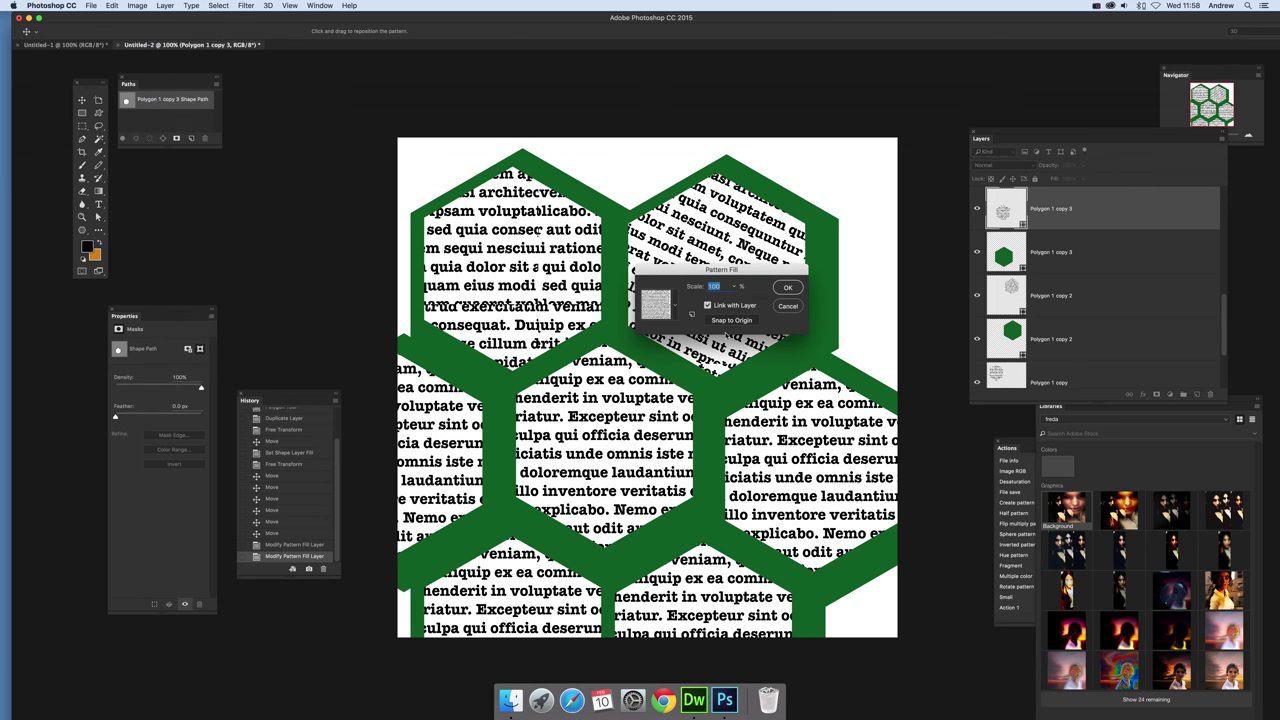
type("200")
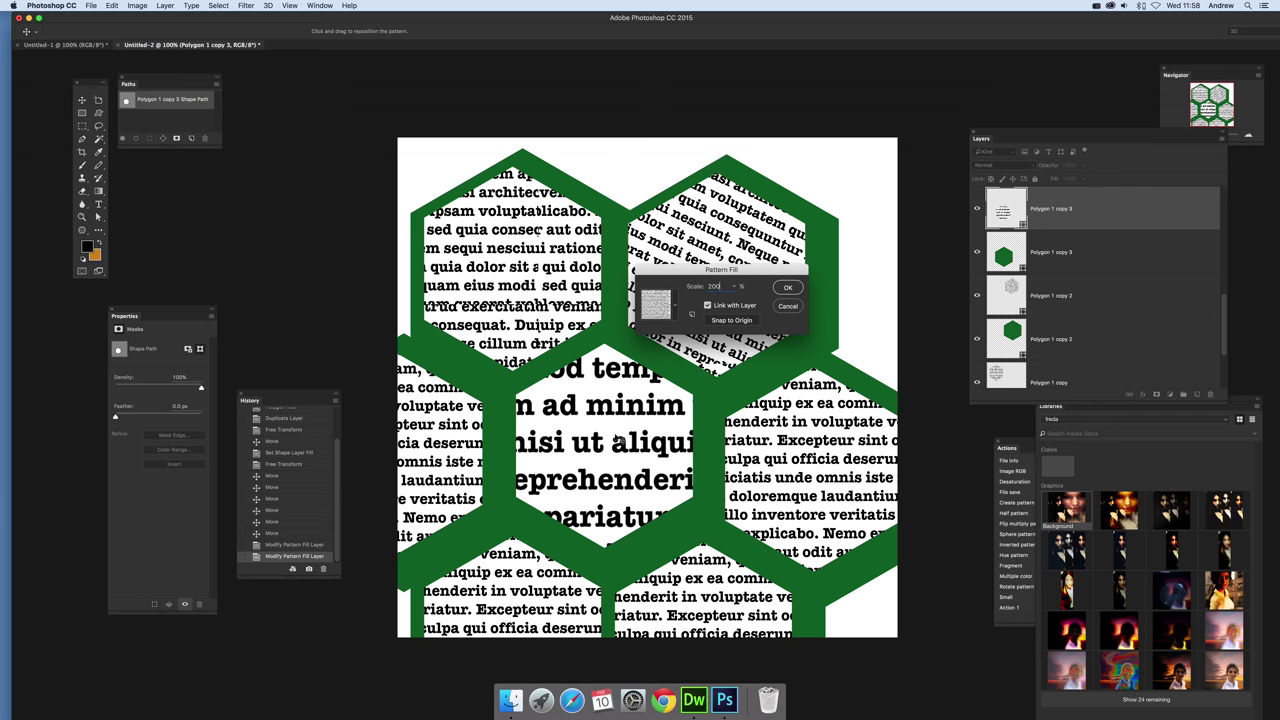
left_click(788, 288)
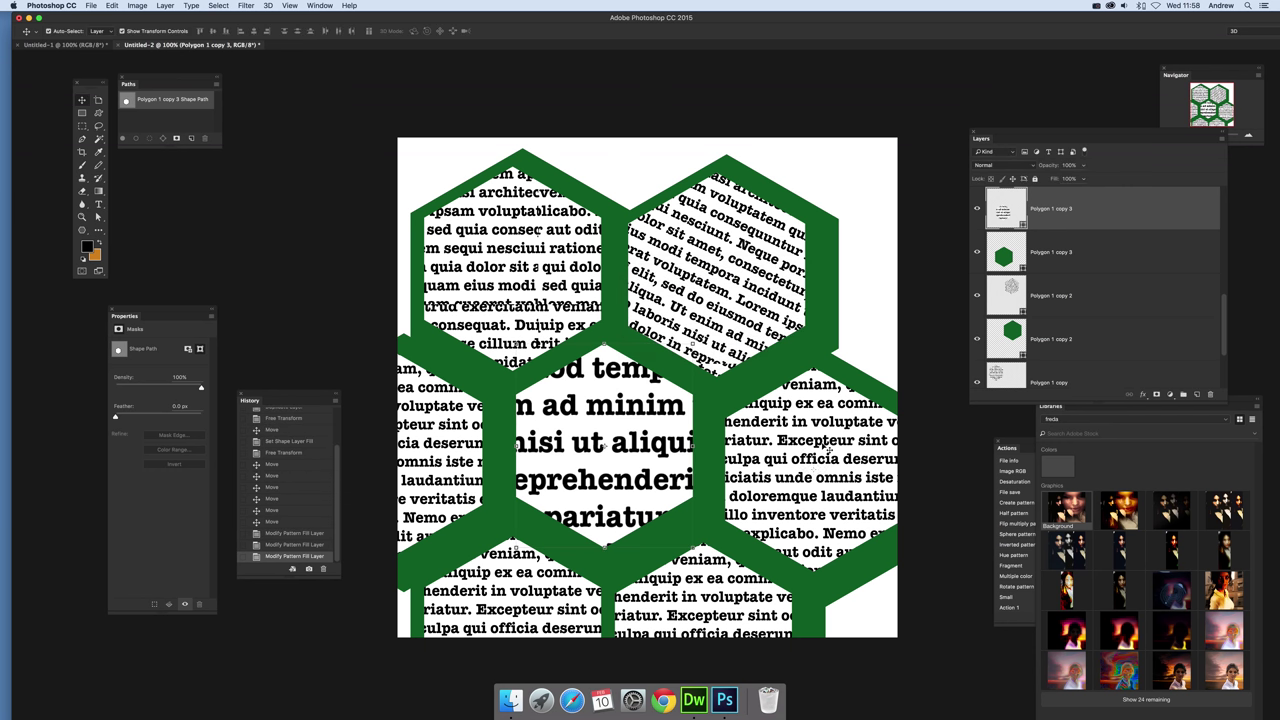
Fill the right-hand middle hexagon with the blurred lorem ipsum pattern.
key("super+j")
left_click(165, 5)
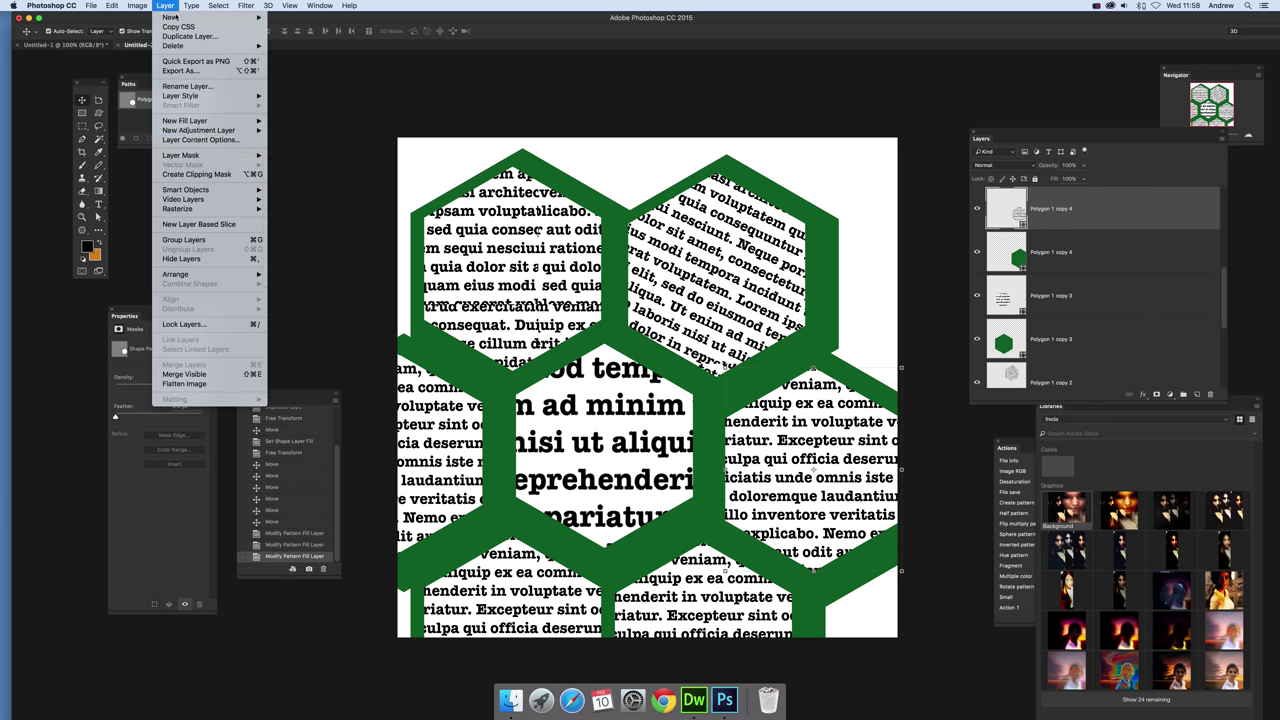
left_click(198, 140)
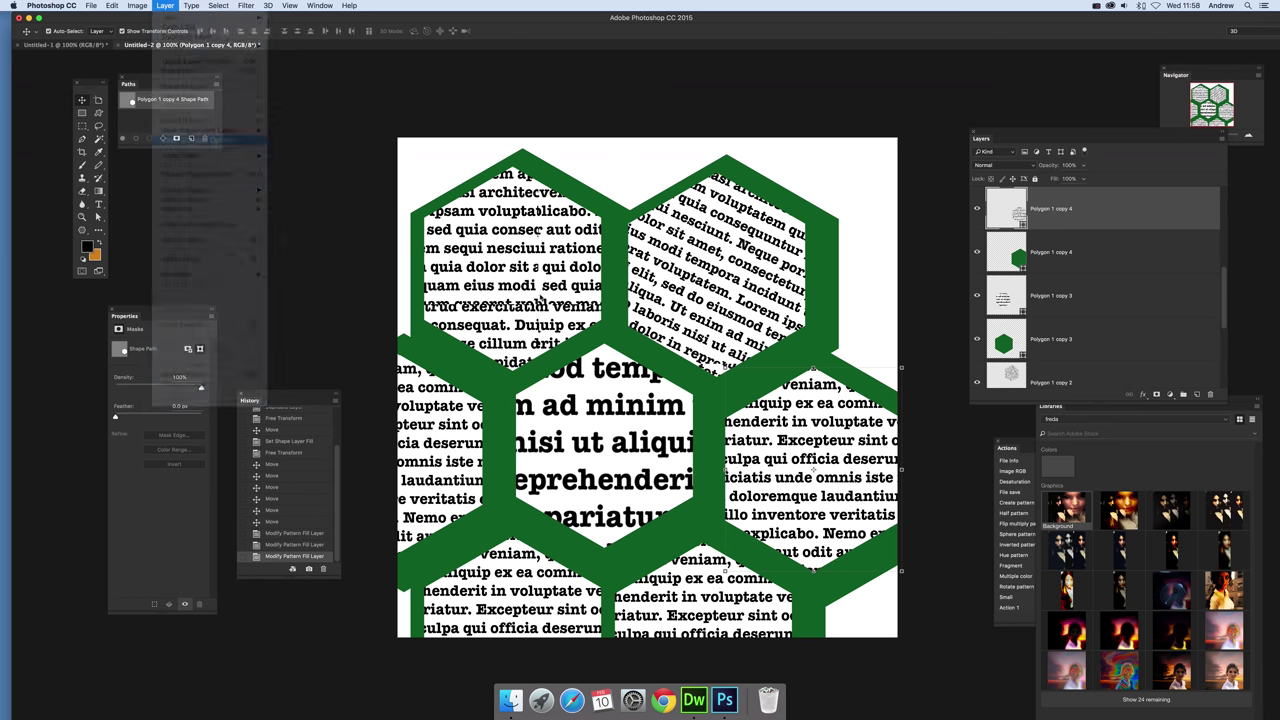
left_click(672, 310)
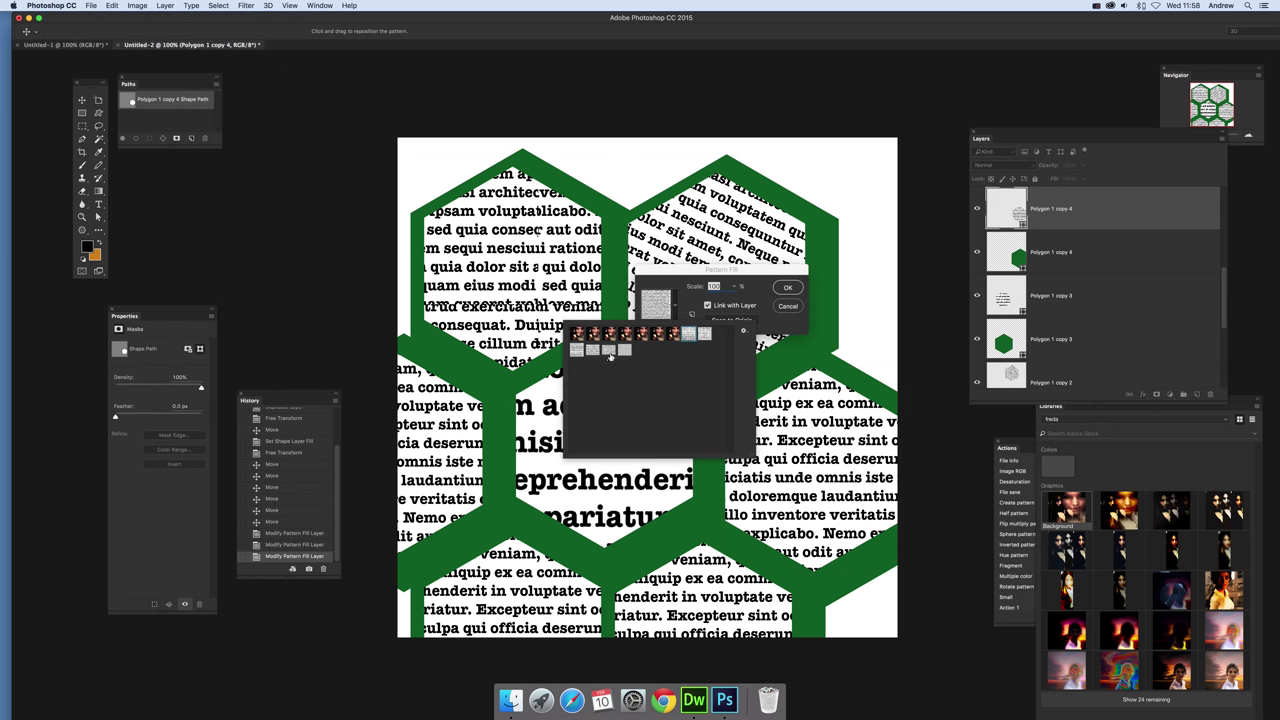
left_click(609, 352)
left_click(625, 350)
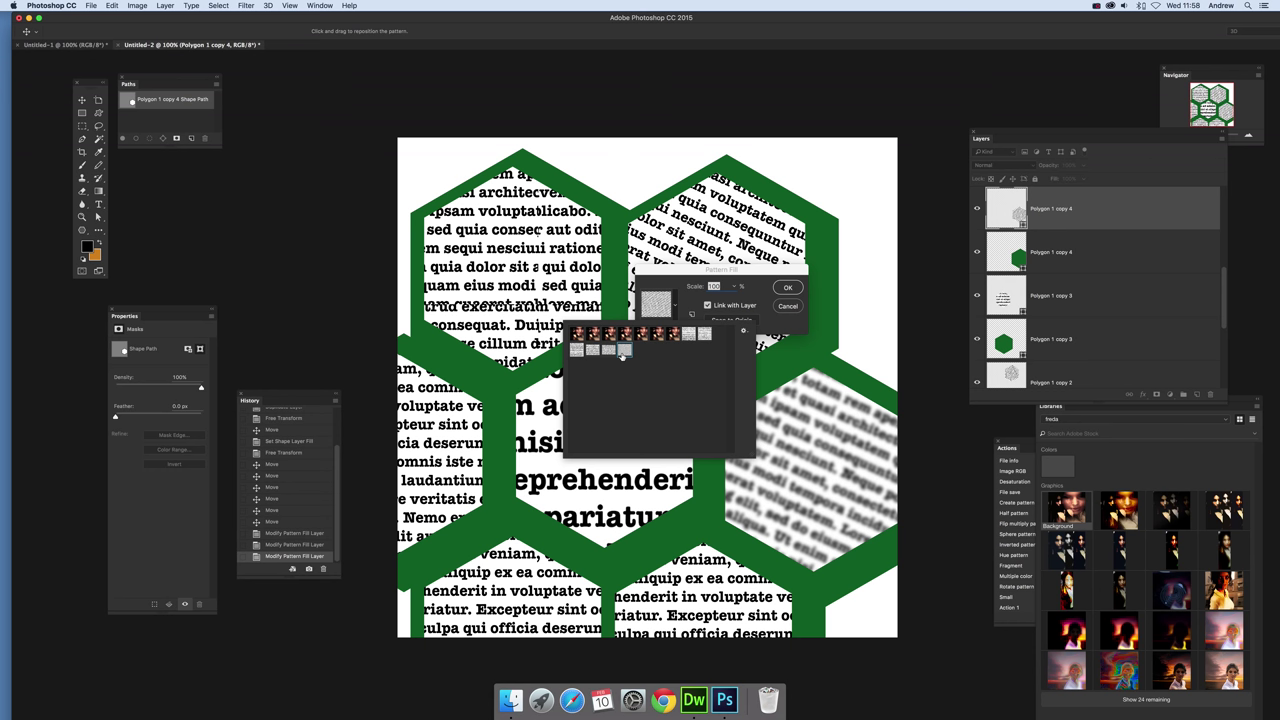
left_click(774, 275)
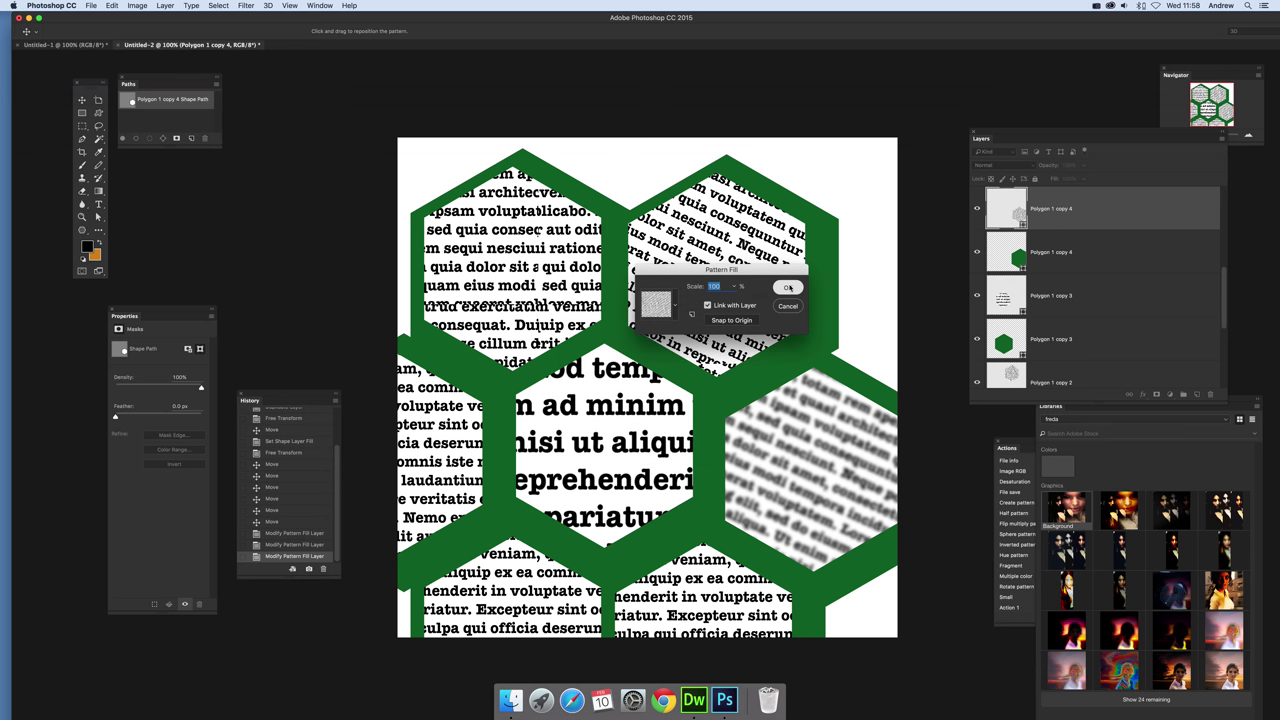
left_click(789, 288)
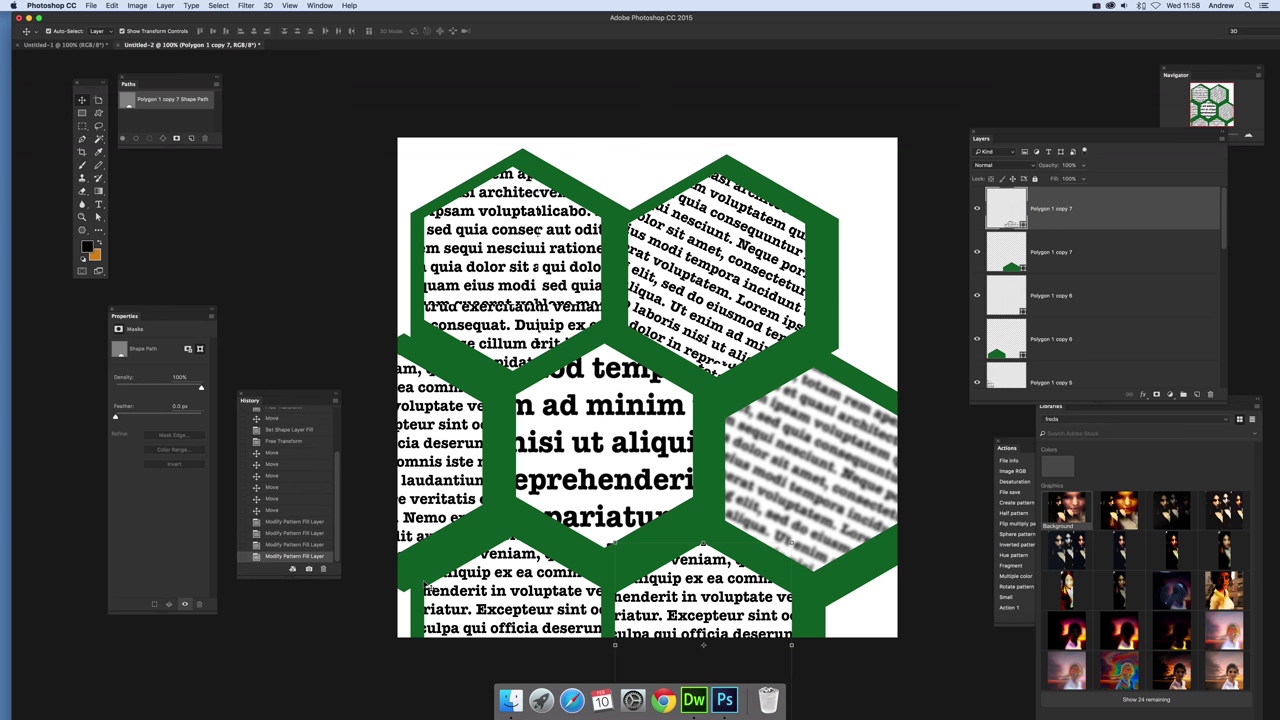
Drag the top-right hexagon's rotated text pattern to a new spot in its frame.
left_click(752, 266)
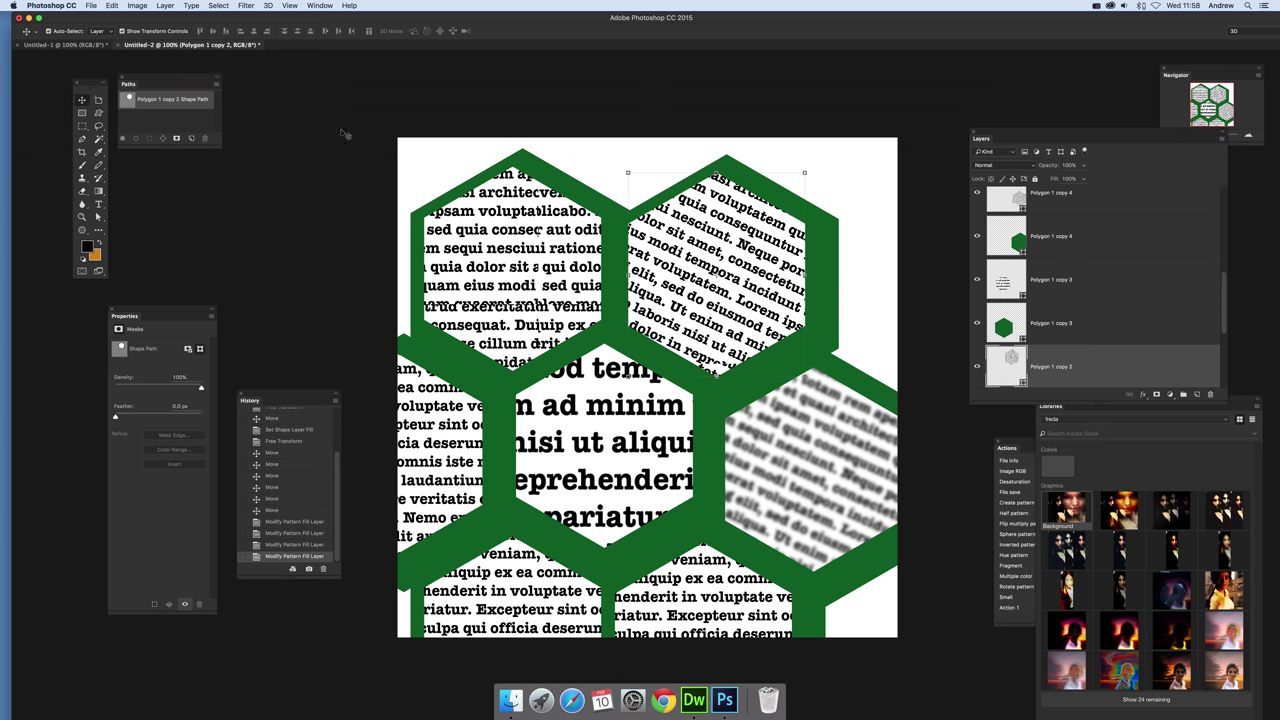
left_click(170, 7)
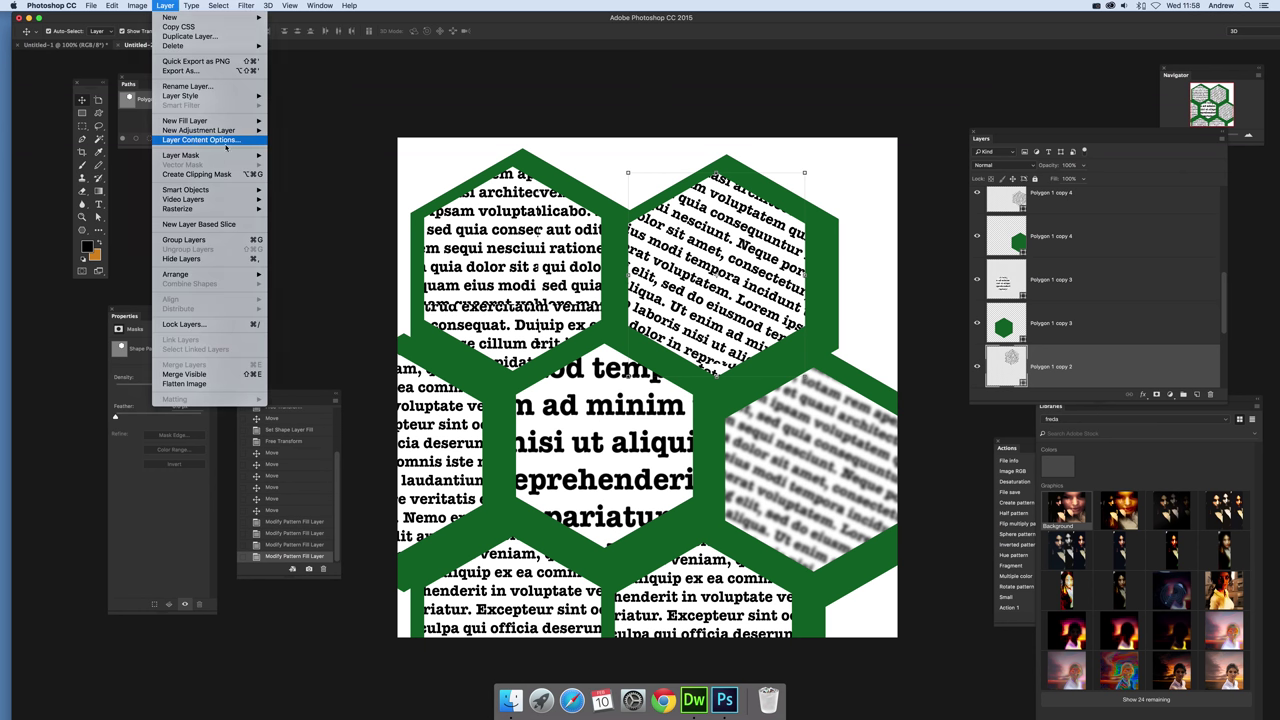
left_click(196, 141)
left_click_drag(728, 236, 784, 272)
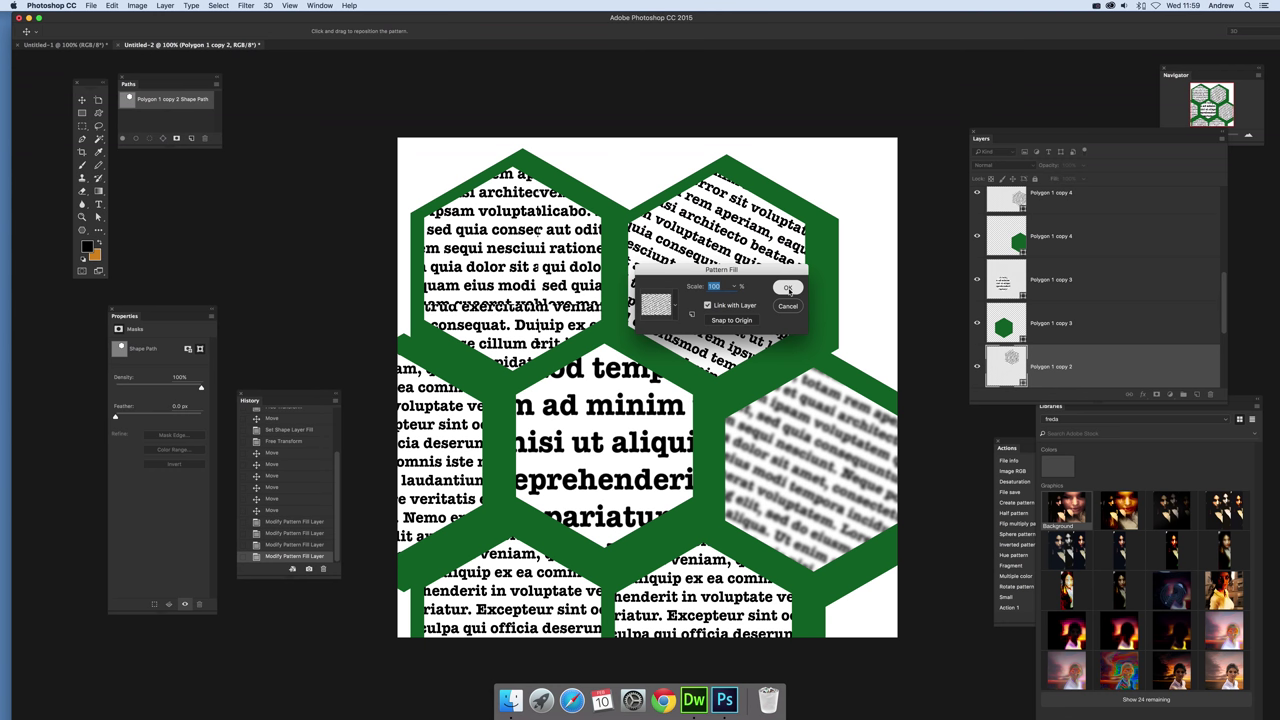
left_click(788, 287)
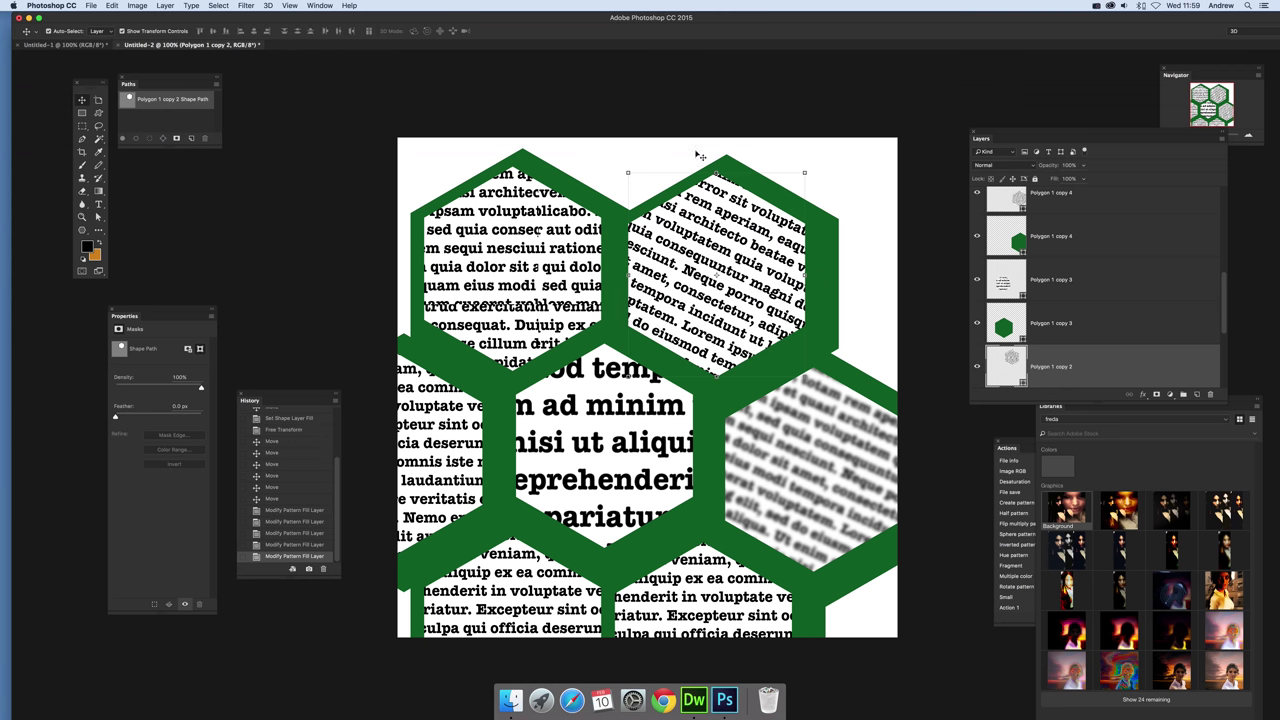
left_click(166, 6)
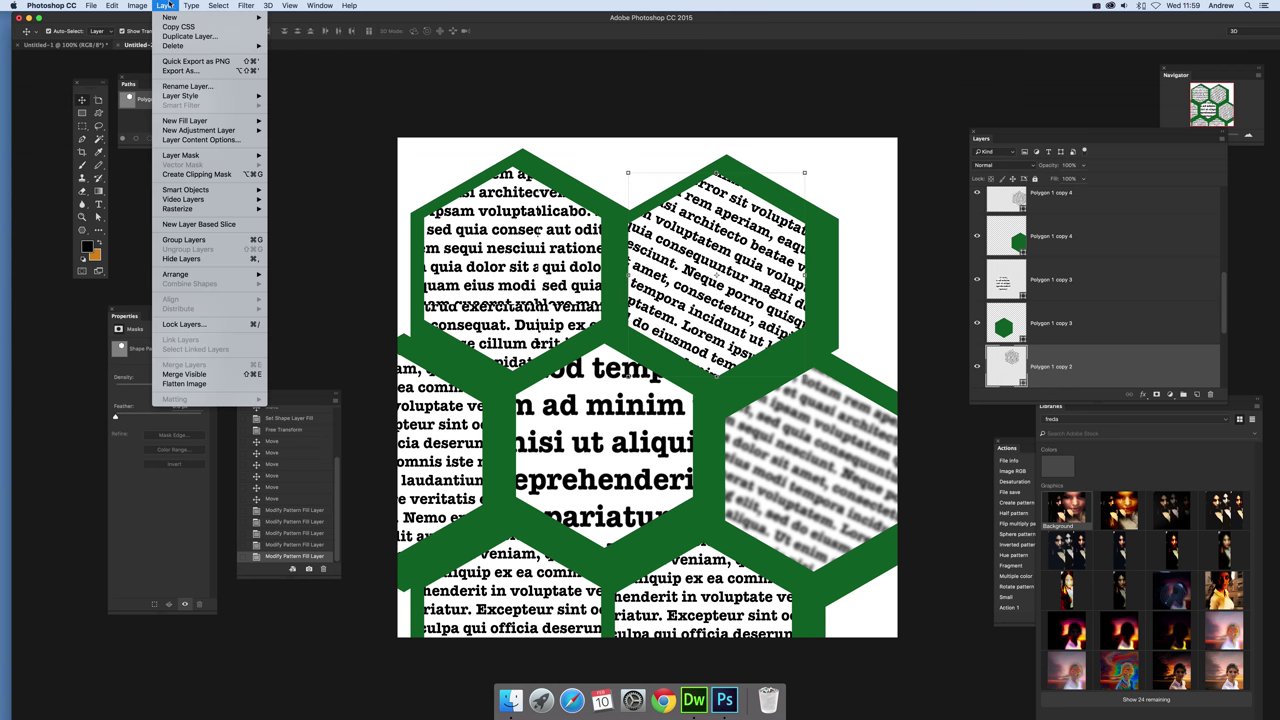
Merge all the honeycomb hexagon layers into one Background layer with Flatten Image.
left_click(180, 384)
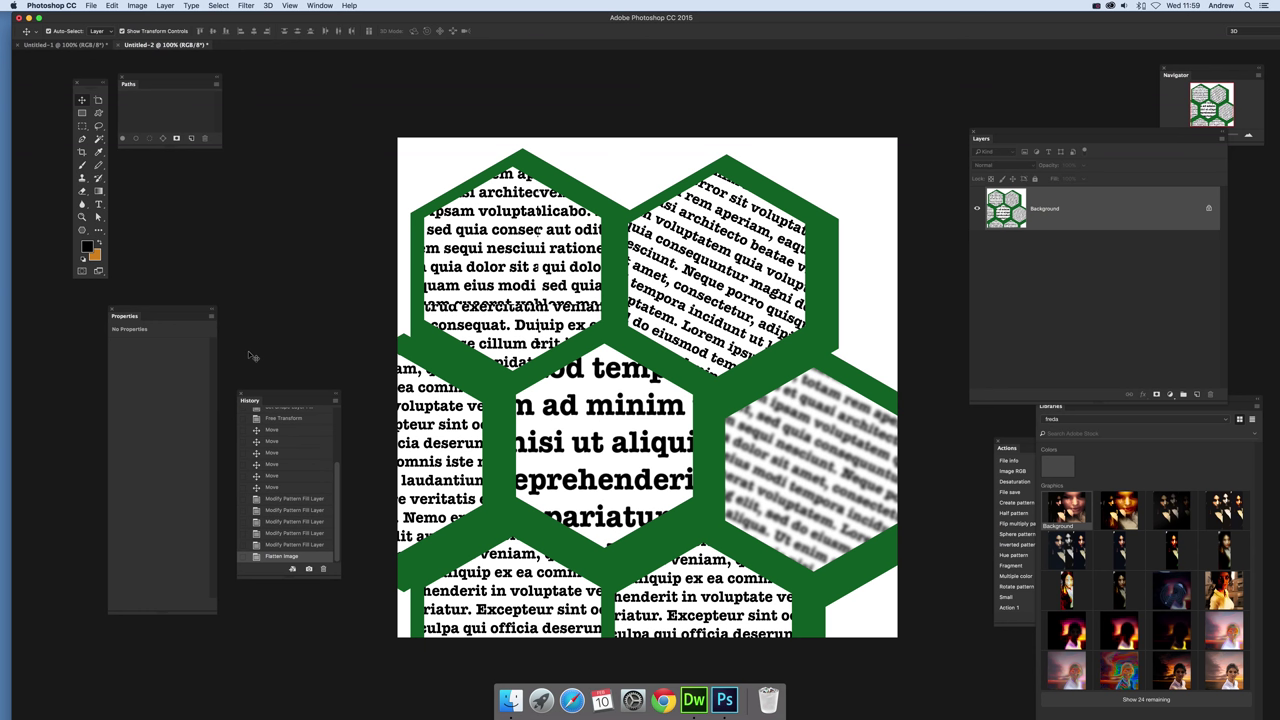